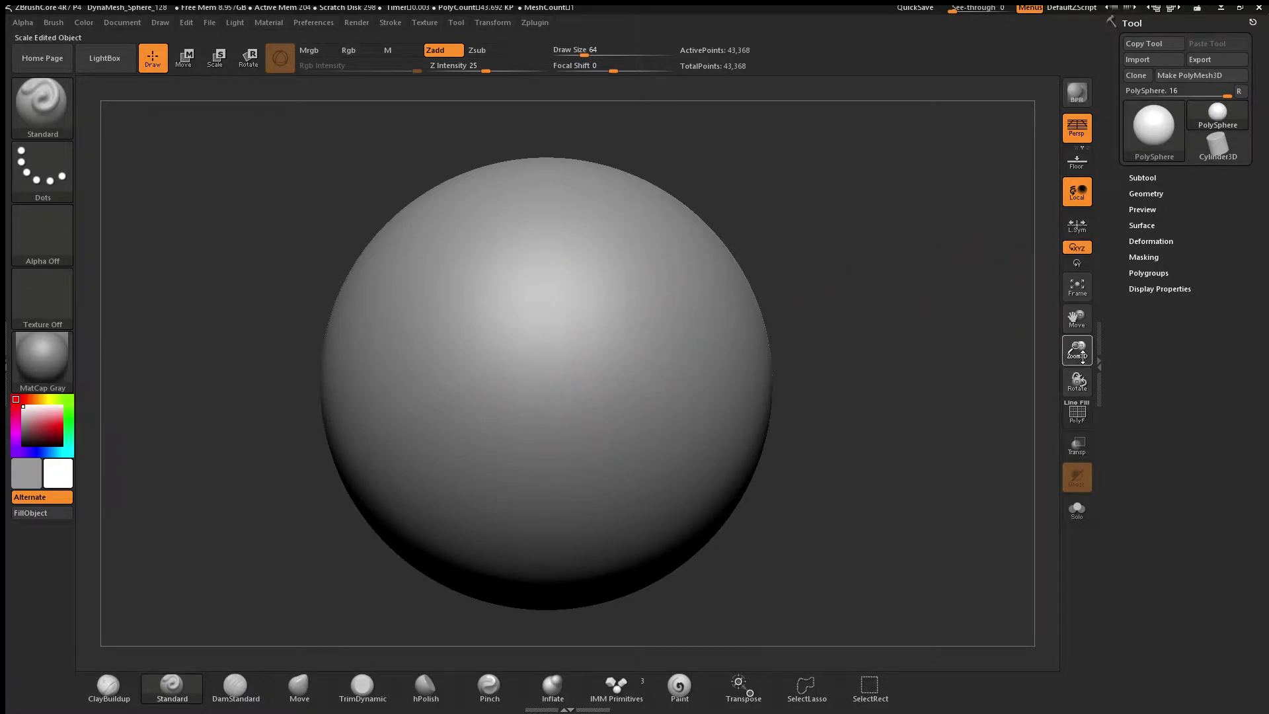
Sculpt mirrored, slanted brow ridges on the front of the sphere with the Standard brush and smooth them
{"action": "left_click_drag", "start_coordinate": [1077, 352], "coordinate": [1082, 276]}
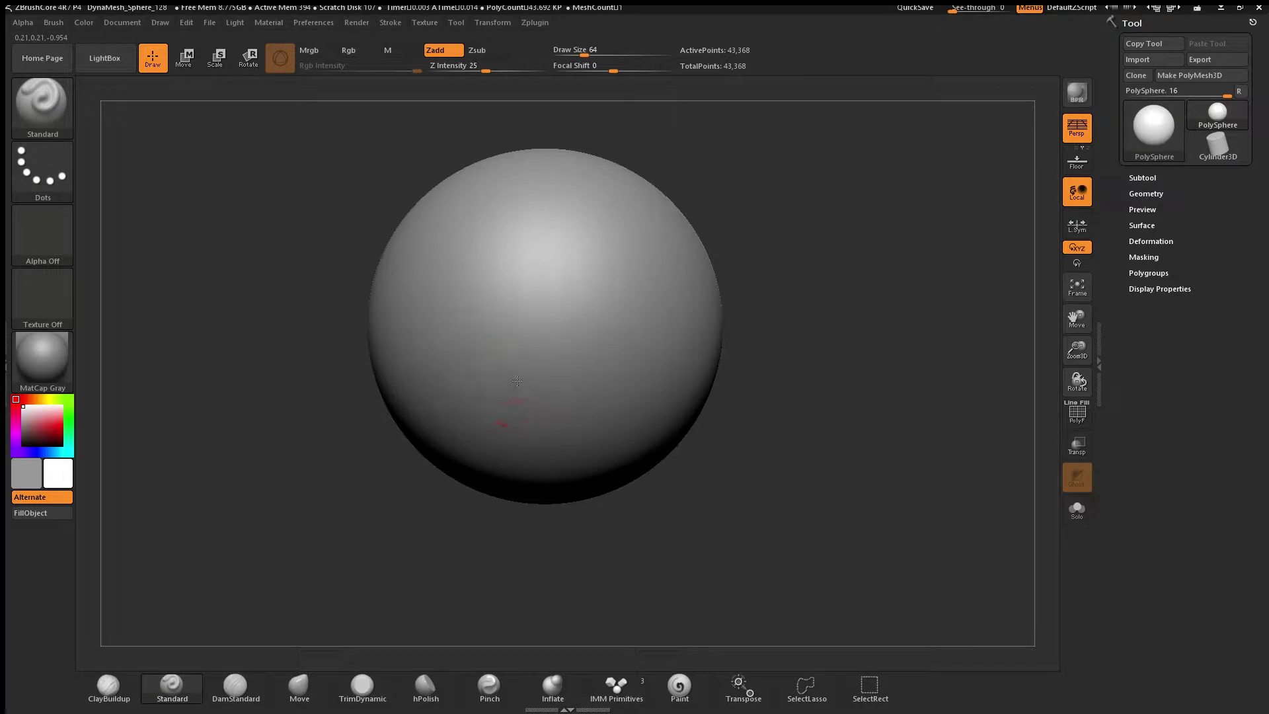
{"action": "mouse_move", "coordinate": [513, 373]}
{"action": "left_mouse_down"}
{"action": "mouse_move", "coordinate": [643, 281]}
{"action": "mouse_move", "coordinate": [657, 291]}
{"action": "left_mouse_up"}
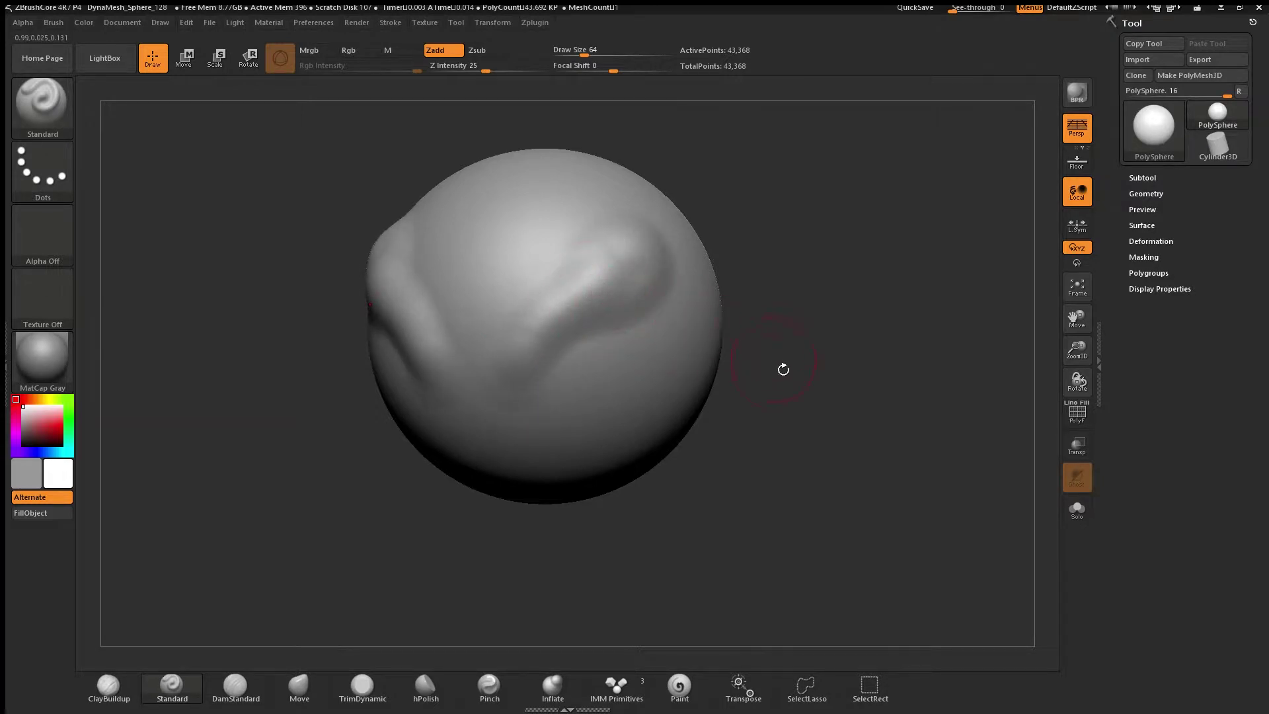
{"action": "left_click_drag", "start_coordinate": [745, 284], "coordinate": [766, 342]}
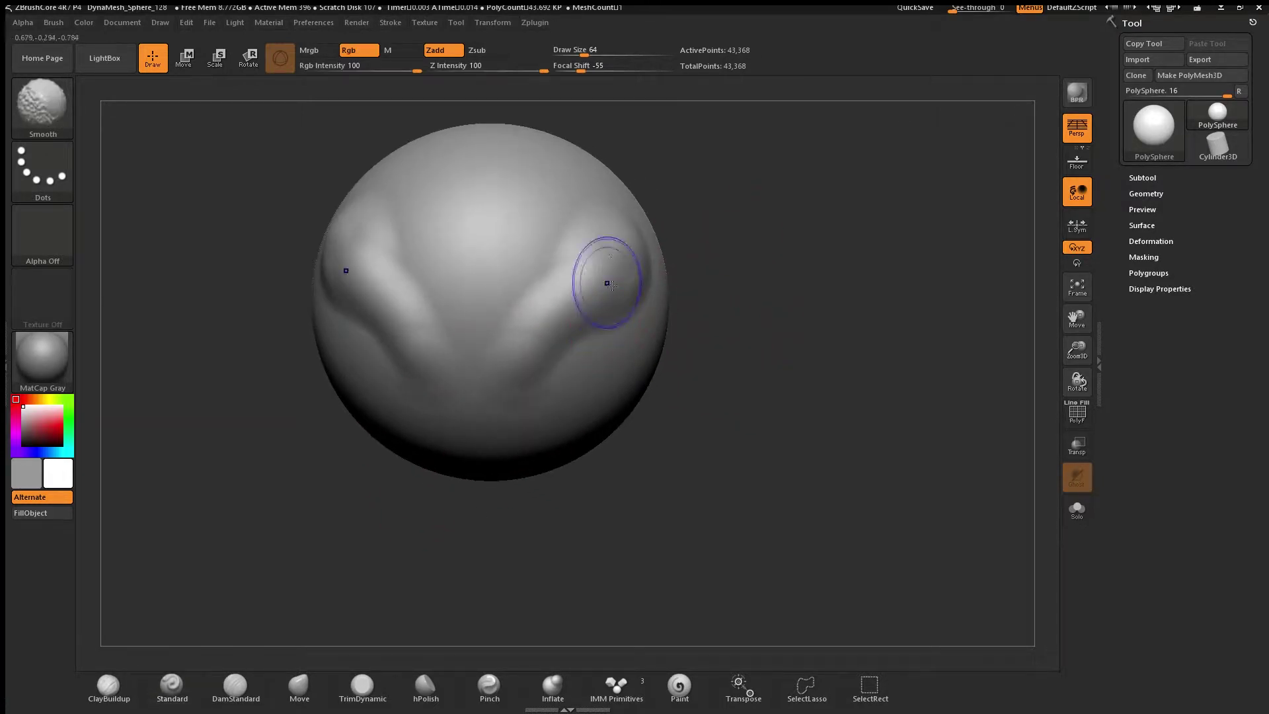
{"action": "left_click_drag", "start_coordinate": [609, 283], "coordinate": [582, 317], "text": "shift"}
{"action": "left_click_drag", "start_coordinate": [800, 301], "coordinate": [727, 303]}
{"action": "mouse_move", "coordinate": [587, 332]}
{"action": "left_mouse_down", "text": "shift"}
{"action": "mouse_move", "coordinate": [651, 293]}
{"action": "mouse_move", "coordinate": [661, 301]}
{"action": "left_mouse_up", "text": "shift"}
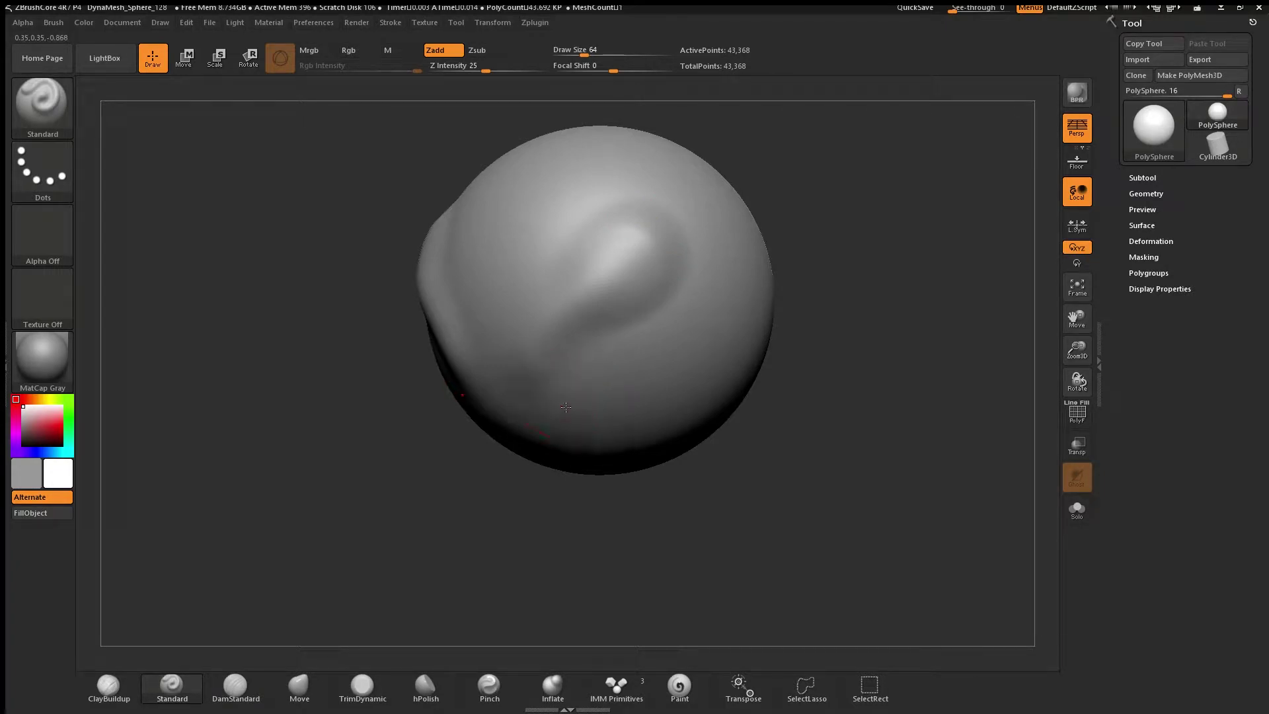
Build up a curved cheek ridge beneath each brow with the Standard brush and soften it with the Smooth brush
{"action": "mouse_move", "coordinate": [562, 404]}
{"action": "left_mouse_down"}
{"action": "mouse_move", "coordinate": [569, 370]}
{"action": "mouse_move", "coordinate": [623, 349]}
{"action": "mouse_move", "coordinate": [691, 264]}
{"action": "mouse_move", "coordinate": [668, 231]}
{"action": "mouse_move", "coordinate": [581, 370]}
{"action": "mouse_move", "coordinate": [568, 429]}
{"action": "left_mouse_up"}
{"action": "left_click_drag", "start_coordinate": [806, 410], "coordinate": [862, 386]}
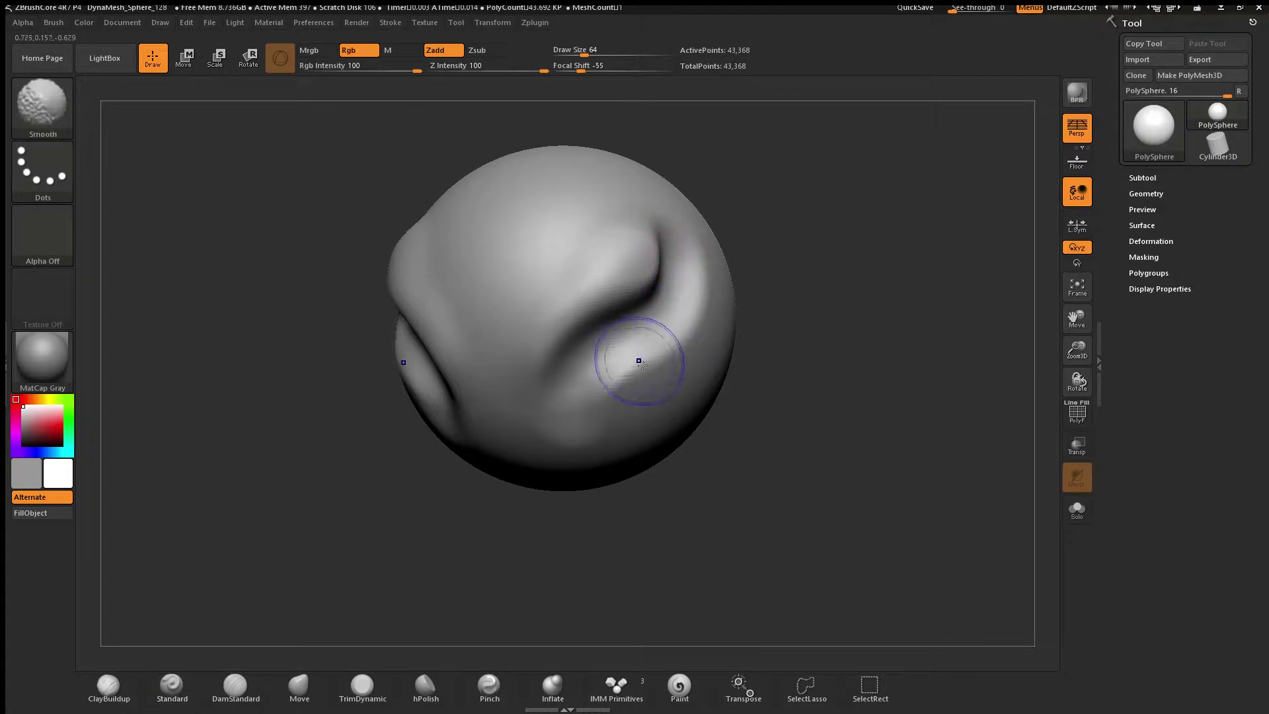
{"action": "left_click_drag", "start_coordinate": [637, 360], "coordinate": [614, 374], "text": "shift"}
{"action": "left_click_drag", "start_coordinate": [735, 235], "coordinate": [674, 209]}
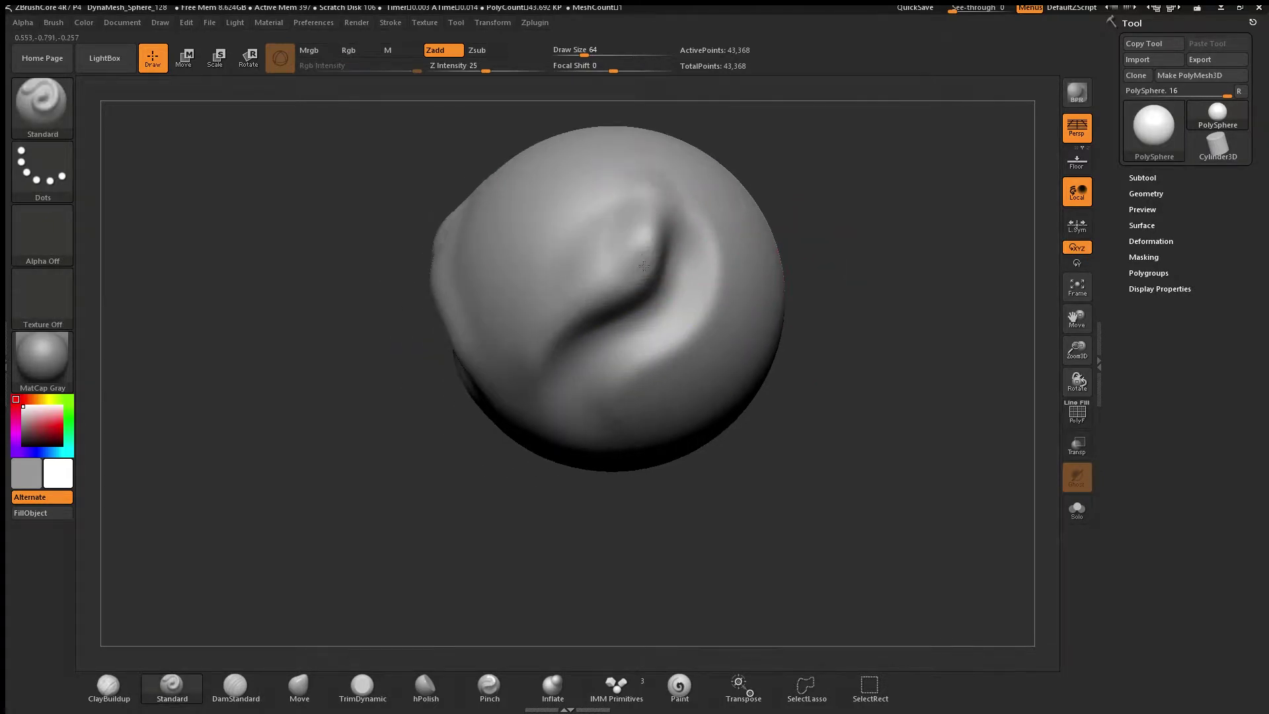
{"action": "mouse_move", "coordinate": [568, 307]}
{"action": "left_mouse_down", "text": "shift"}
{"action": "mouse_move", "coordinate": [476, 330]}
{"action": "mouse_move", "coordinate": [599, 317]}
{"action": "mouse_move", "coordinate": [575, 371]}
{"action": "left_mouse_up", "text": "shift"}
{"action": "left_click_drag", "start_coordinate": [1070, 312], "coordinate": [1023, 347]}
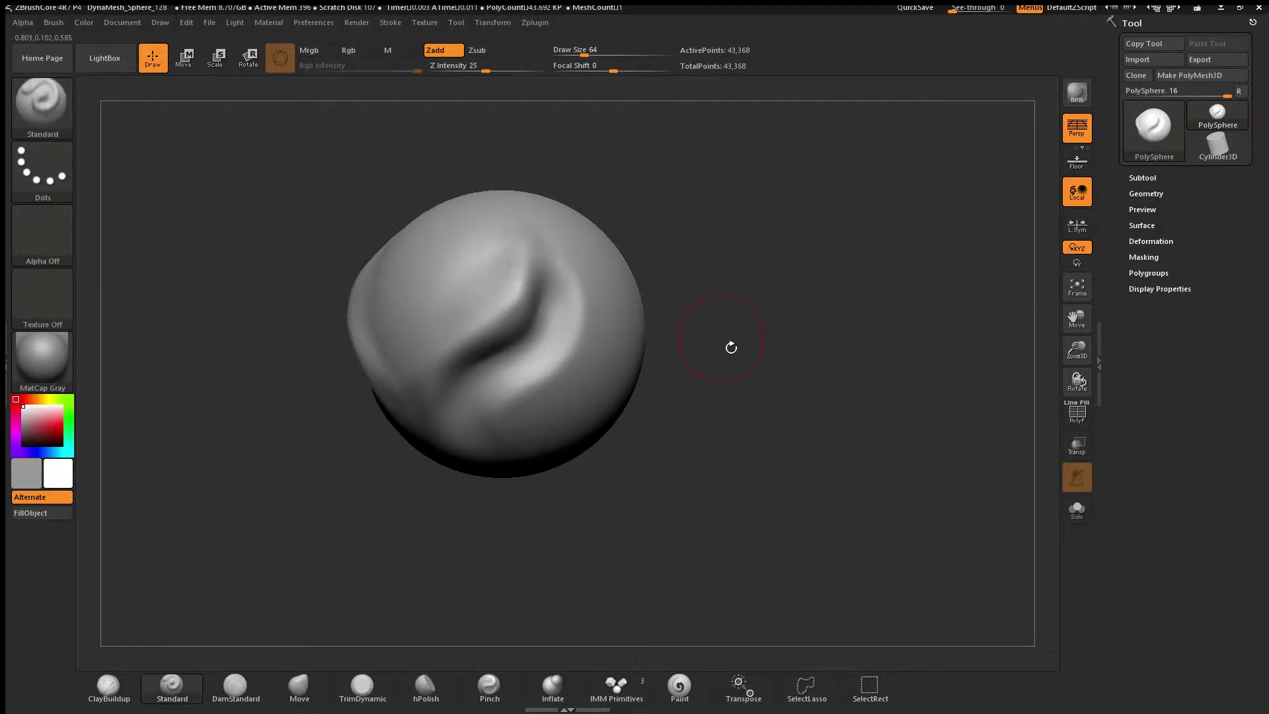
Smooth the crease between brow and cheek and the lower edge of the cheek ridge
{"action": "left_click_drag", "start_coordinate": [731, 347], "coordinate": [598, 330]}
{"action": "left_click_drag", "start_coordinate": [390, 403], "coordinate": [487, 430]}
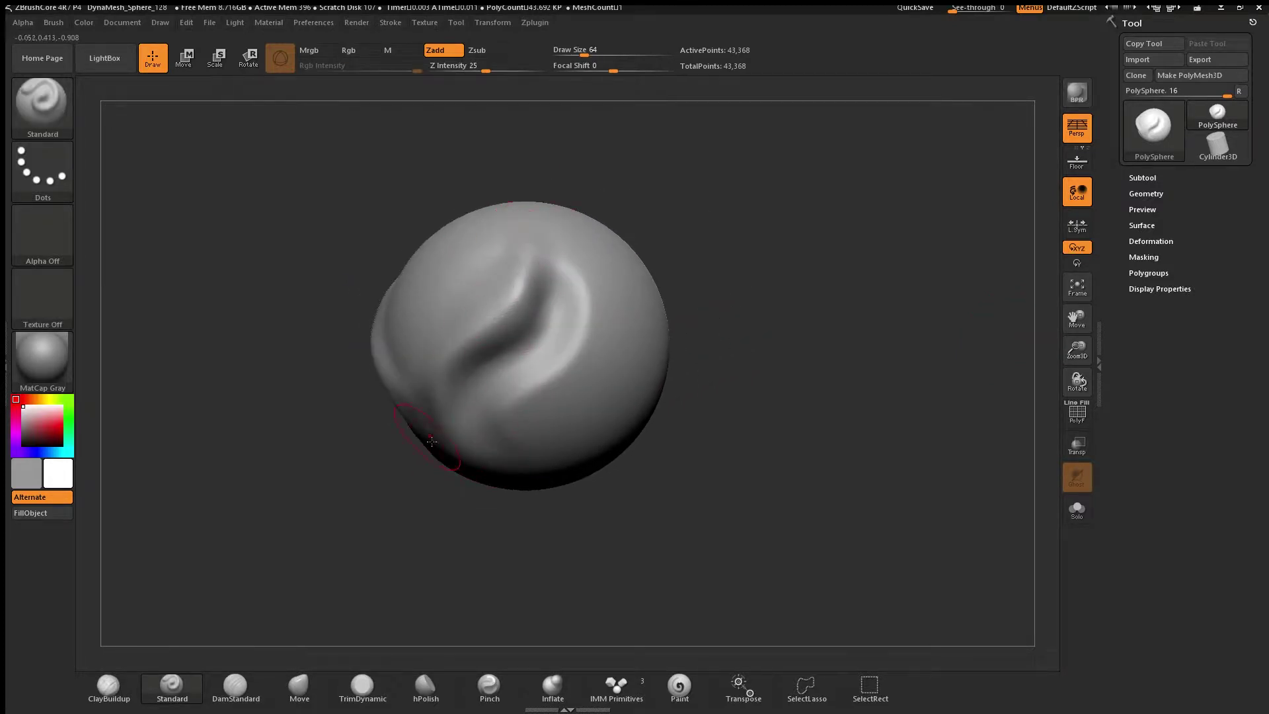
{"action": "left_click_drag", "start_coordinate": [1078, 354], "coordinate": [1069, 394]}
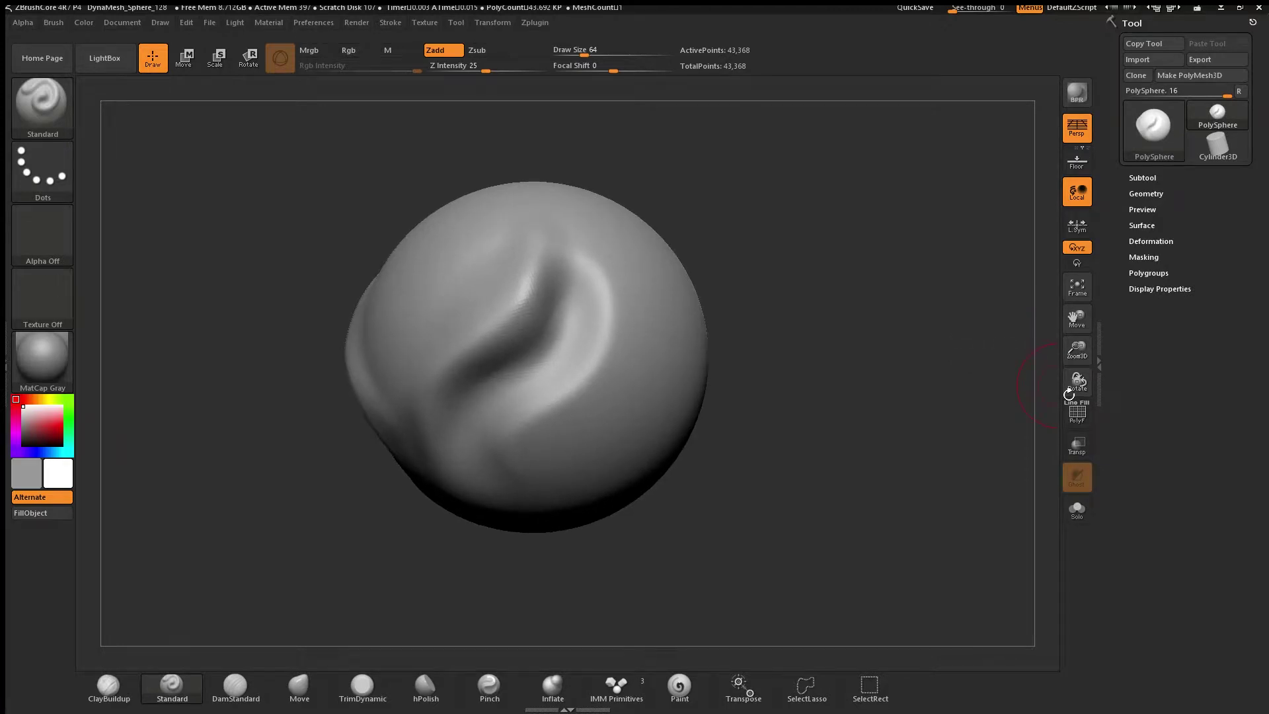
{"action": "left_click_drag", "start_coordinate": [1077, 348], "coordinate": [1072, 380]}
{"action": "mouse_move", "coordinate": [549, 212]}
{"action": "left_mouse_down", "text": "shift"}
{"action": "mouse_move", "coordinate": [561, 283]}
{"action": "mouse_move", "coordinate": [489, 344]}
{"action": "left_mouse_up", "text": "shift"}
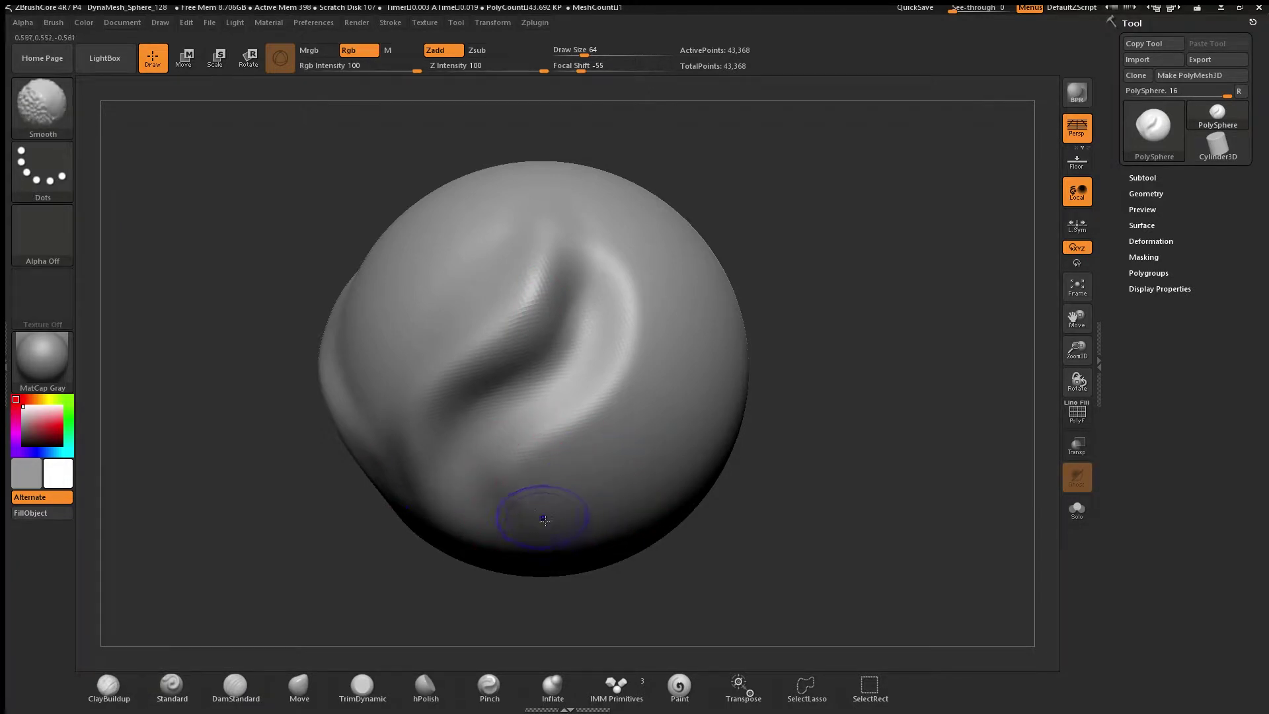
{"action": "left_click_drag", "start_coordinate": [503, 456], "coordinate": [620, 397], "text": "shift"}
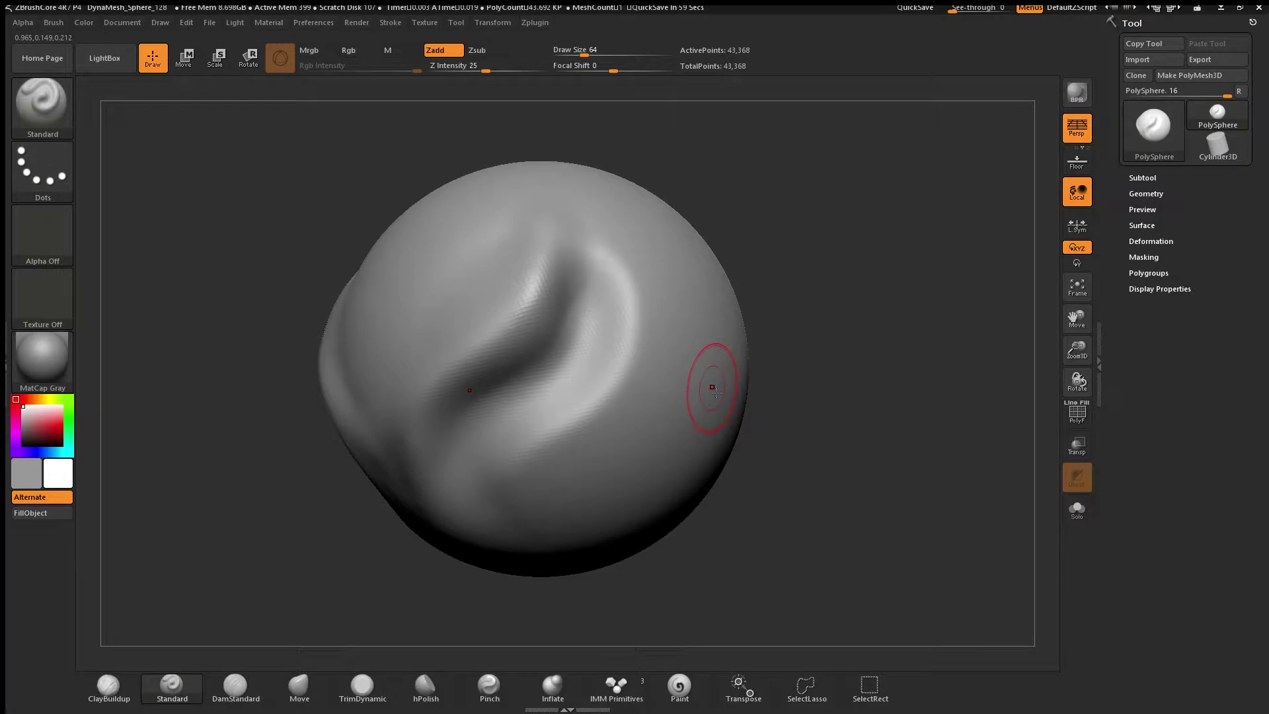
Try another raised stroke on the side of the sphere outside the cheek ridge and undo it
{"action": "right_click_drag", "start_coordinate": [717, 393], "coordinate": [733, 373], "text": "alt"}
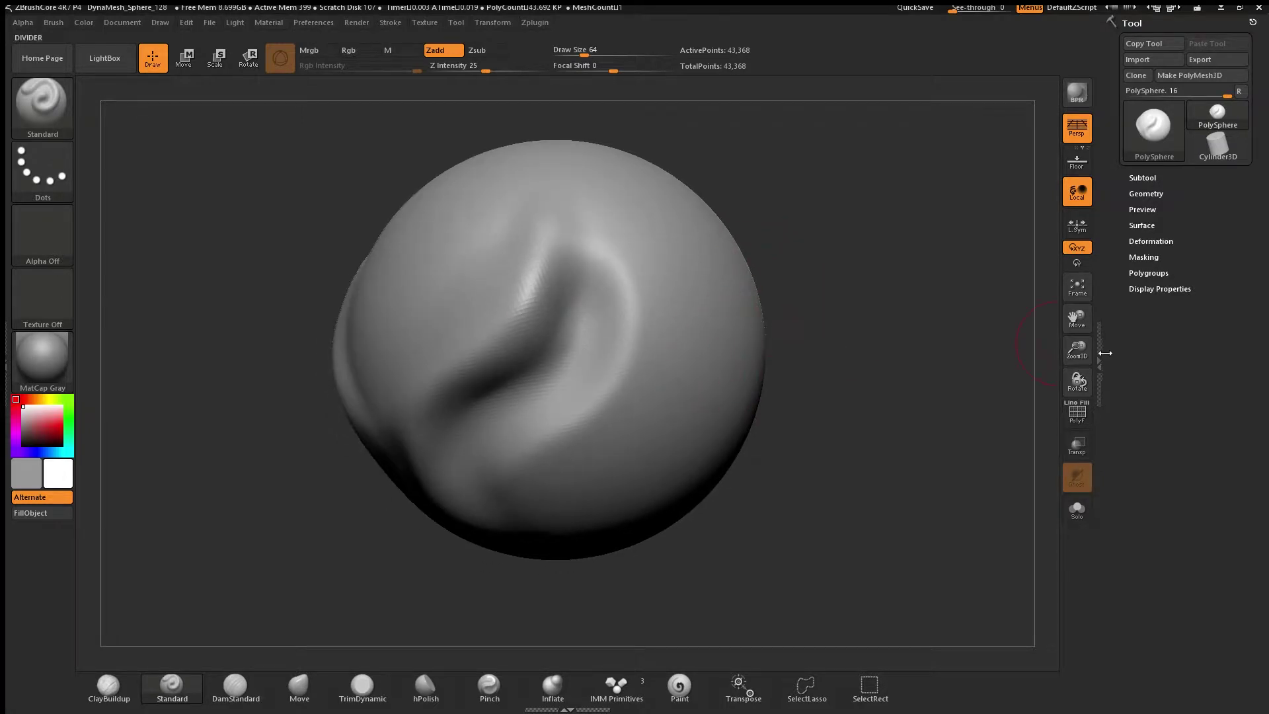
{"action": "left_click_drag", "start_coordinate": [1079, 350], "coordinate": [1036, 294]}
{"action": "left_click_drag", "start_coordinate": [719, 396], "coordinate": [681, 398]}
{"action": "mouse_move", "coordinate": [521, 468]}
{"action": "left_mouse_down"}
{"action": "mouse_move", "coordinate": [593, 288]}
{"action": "mouse_move", "coordinate": [539, 443]}
{"action": "mouse_move", "coordinate": [578, 322]}
{"action": "mouse_move", "coordinate": [553, 438]}
{"action": "left_mouse_up"}
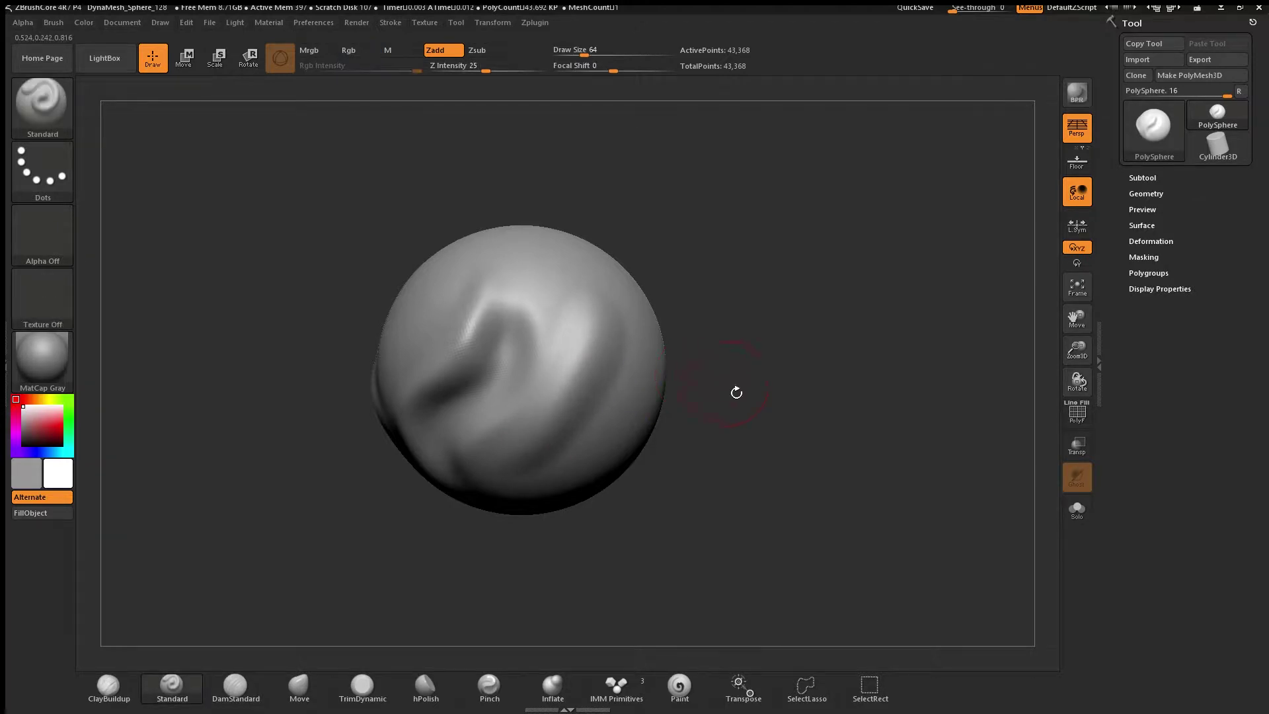
{"action": "key", "text": "ctrl+z"}
{"action": "key", "text": "ctrl"}
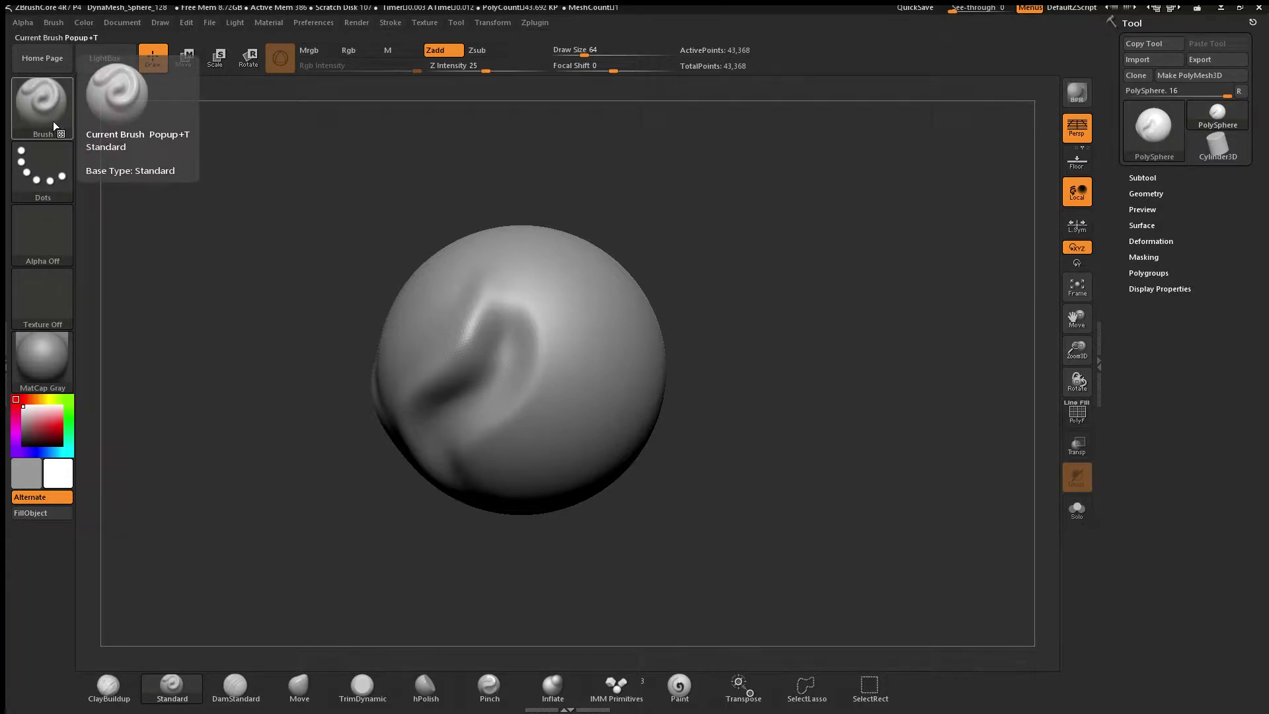
{"action": "left_click_drag", "start_coordinate": [691, 428], "coordinate": [771, 425]}
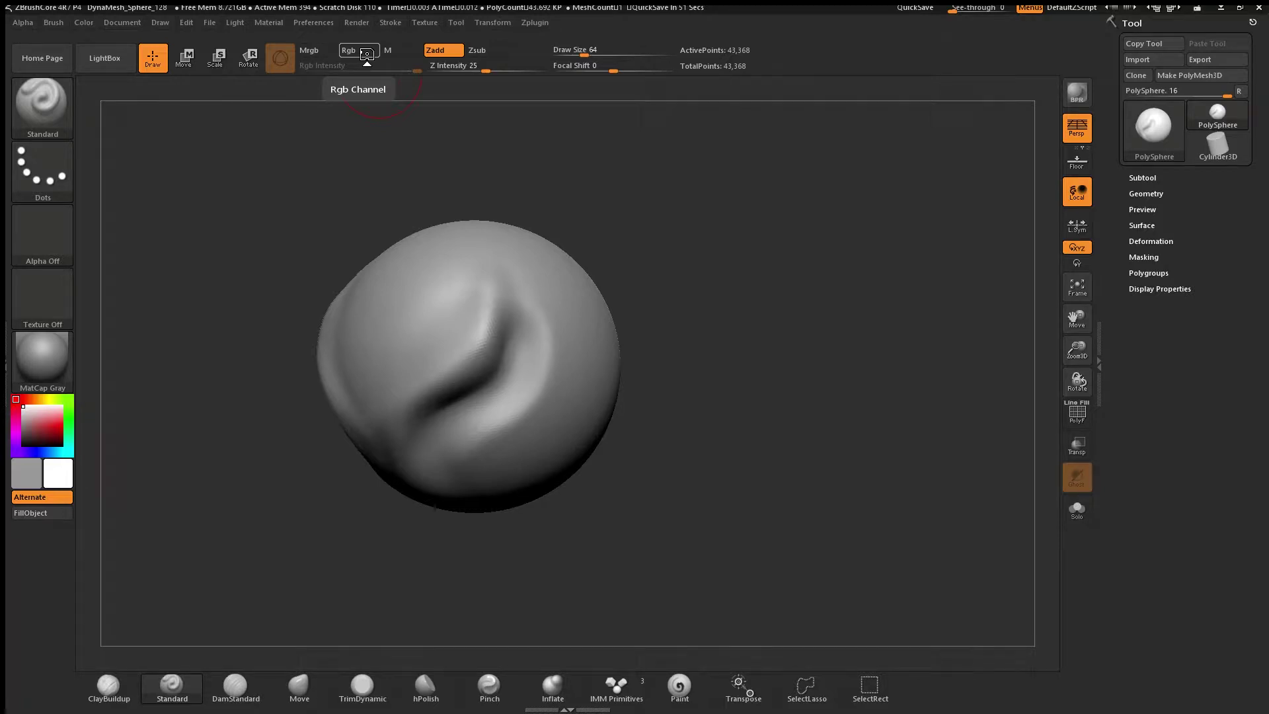
{"action": "left_click_drag", "start_coordinate": [1076, 329], "coordinate": [1095, 318]}
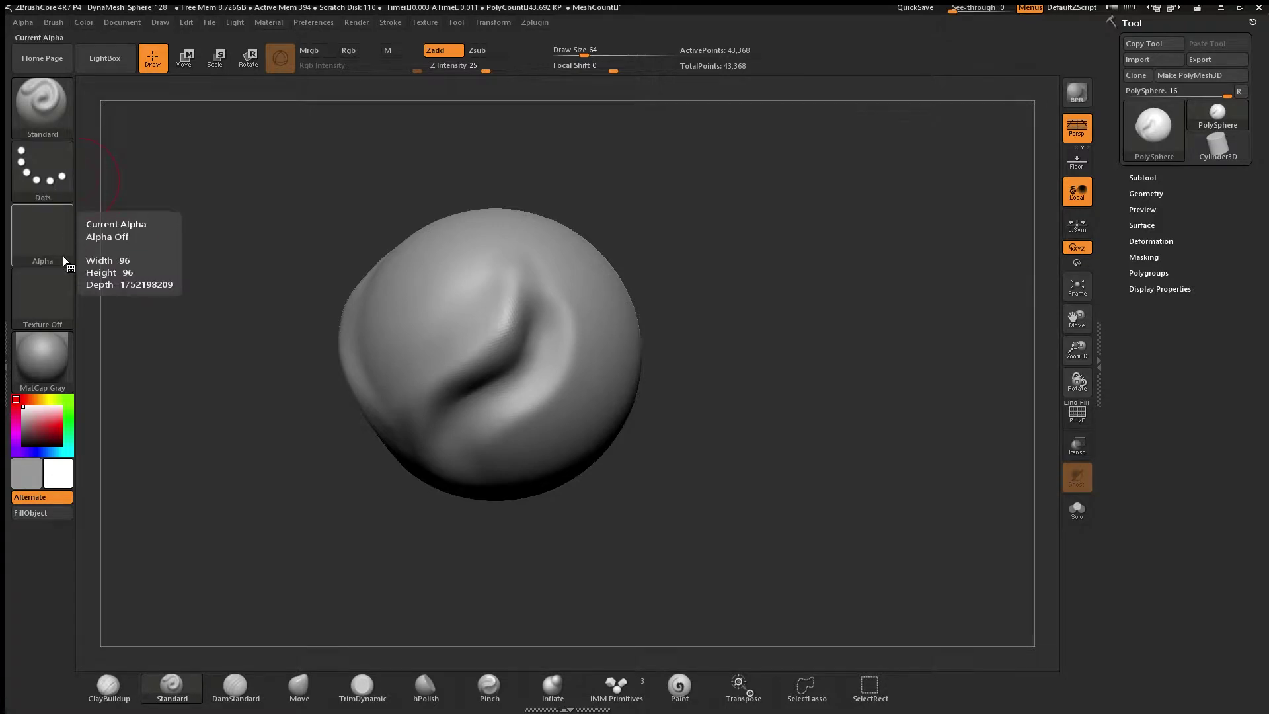
{"action": "left_click_drag", "start_coordinate": [983, 414], "coordinate": [966, 420]}
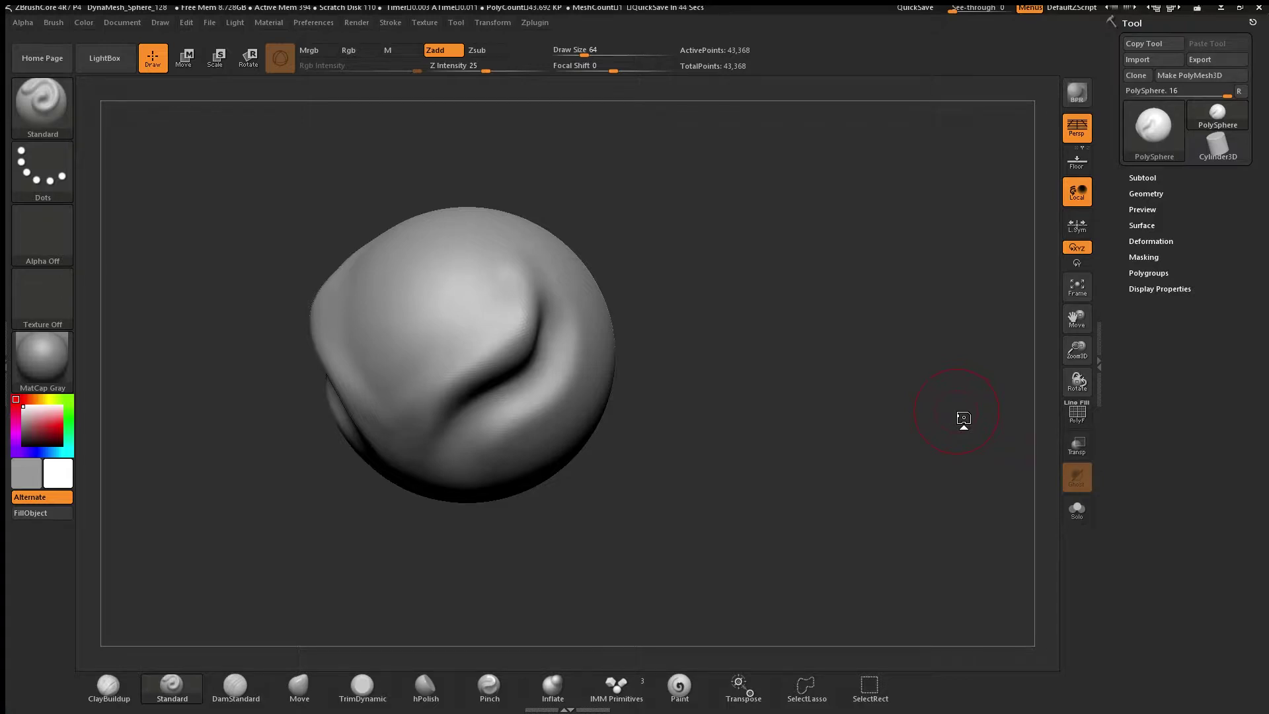
{"action": "left_click", "coordinate": [56, 224]}
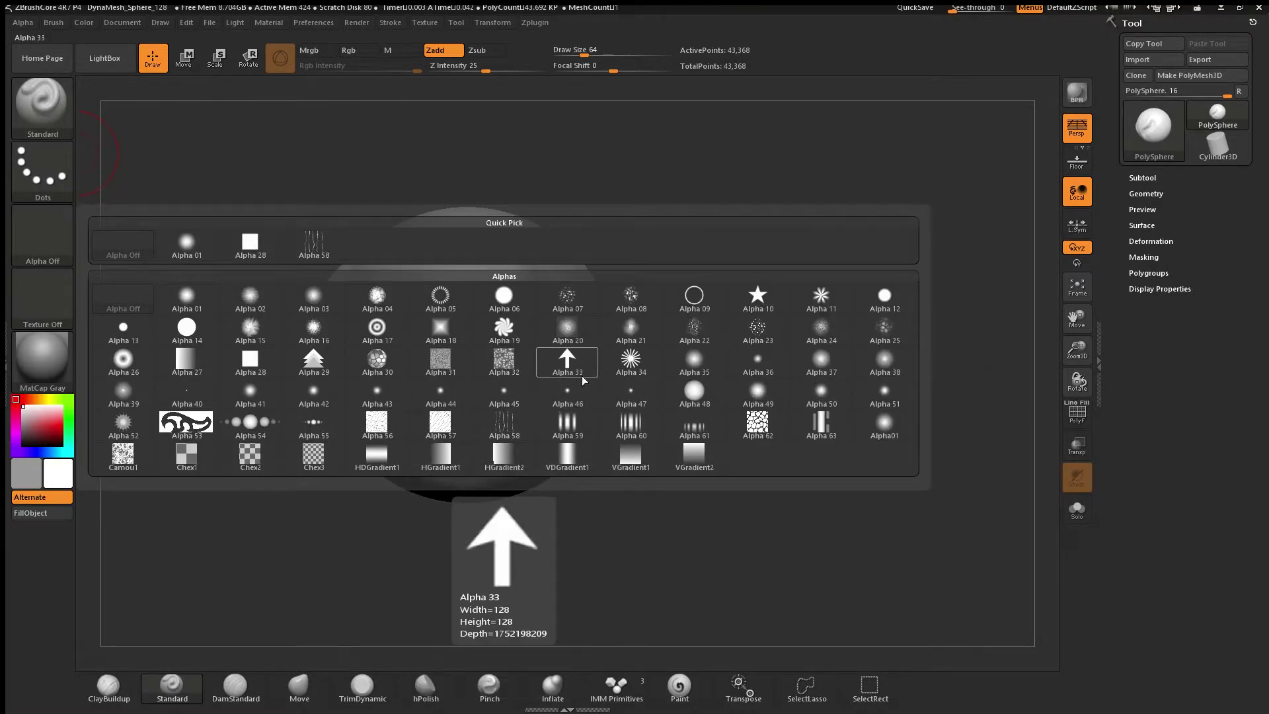
{"action": "mouse_move", "coordinate": [827, 531]}
{"action": "left_mouse_down"}
{"action": "mouse_move", "coordinate": [821, 508]}
{"action": "mouse_move", "coordinate": [724, 486]}
{"action": "mouse_move", "coordinate": [767, 455]}
{"action": "left_mouse_up"}
Smooth the cheek areas beneath both brow ridges with the Smooth brush to even out the surface
{"action": "left_click_drag", "start_coordinate": [1083, 345], "coordinate": [1132, 279]}
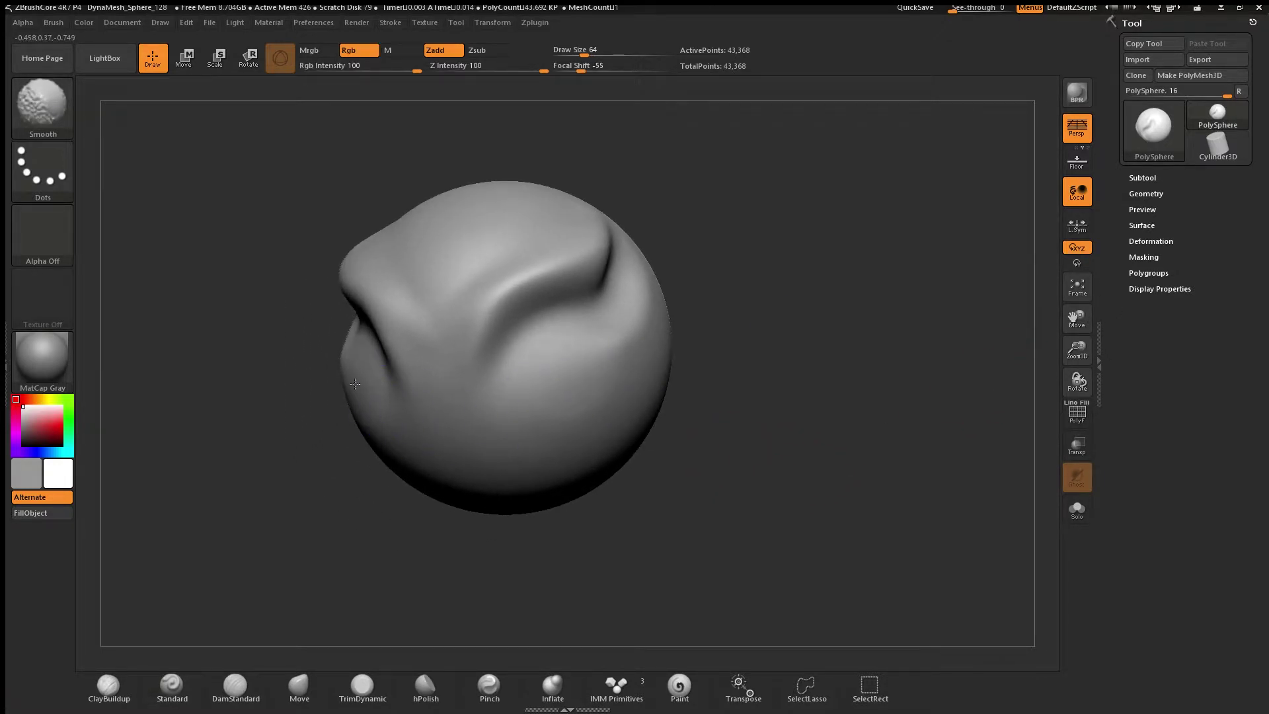
{"action": "left_click_drag", "start_coordinate": [357, 391], "coordinate": [370, 362], "text": "shift"}
{"action": "left_click_drag", "start_coordinate": [758, 392], "coordinate": [748, 371]}
{"action": "left_click_drag", "start_coordinate": [596, 361], "coordinate": [606, 387], "text": "shift"}
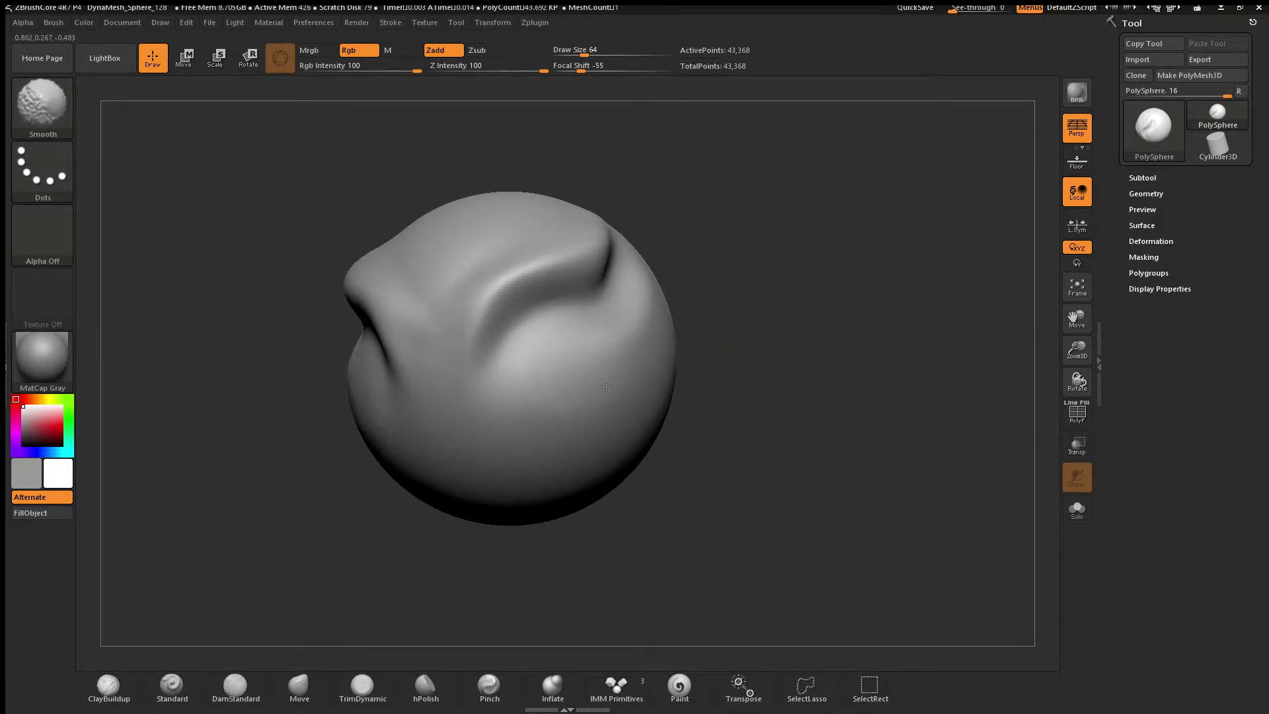
{"action": "mouse_move", "coordinate": [810, 453]}
{"action": "left_mouse_down"}
{"action": "mouse_move", "coordinate": [918, 436]}
{"action": "mouse_move", "coordinate": [823, 471]}
{"action": "left_mouse_up"}
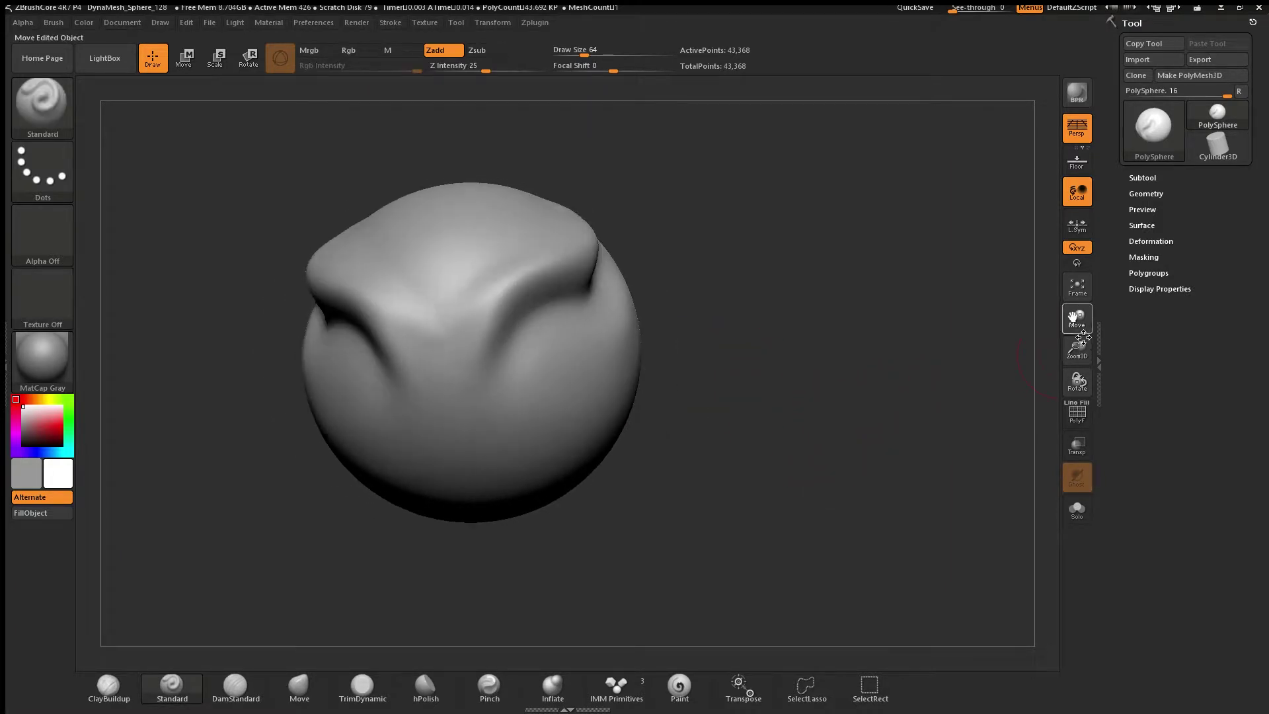
{"action": "left_click_drag", "start_coordinate": [1078, 320], "coordinate": [1059, 315]}
{"action": "key", "text": "shift"}
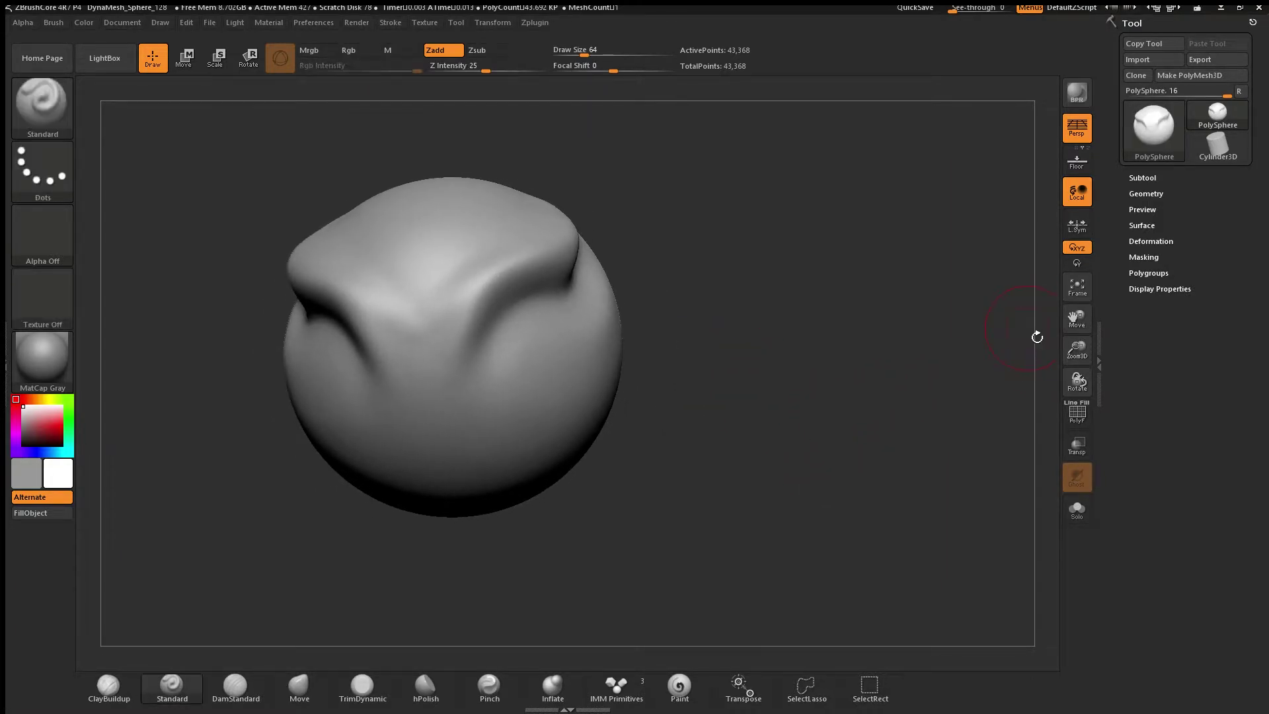
Set the DynaMesh resolution to 296 and remesh the sculpted sphere
{"action": "left_click", "coordinate": [1158, 194]}
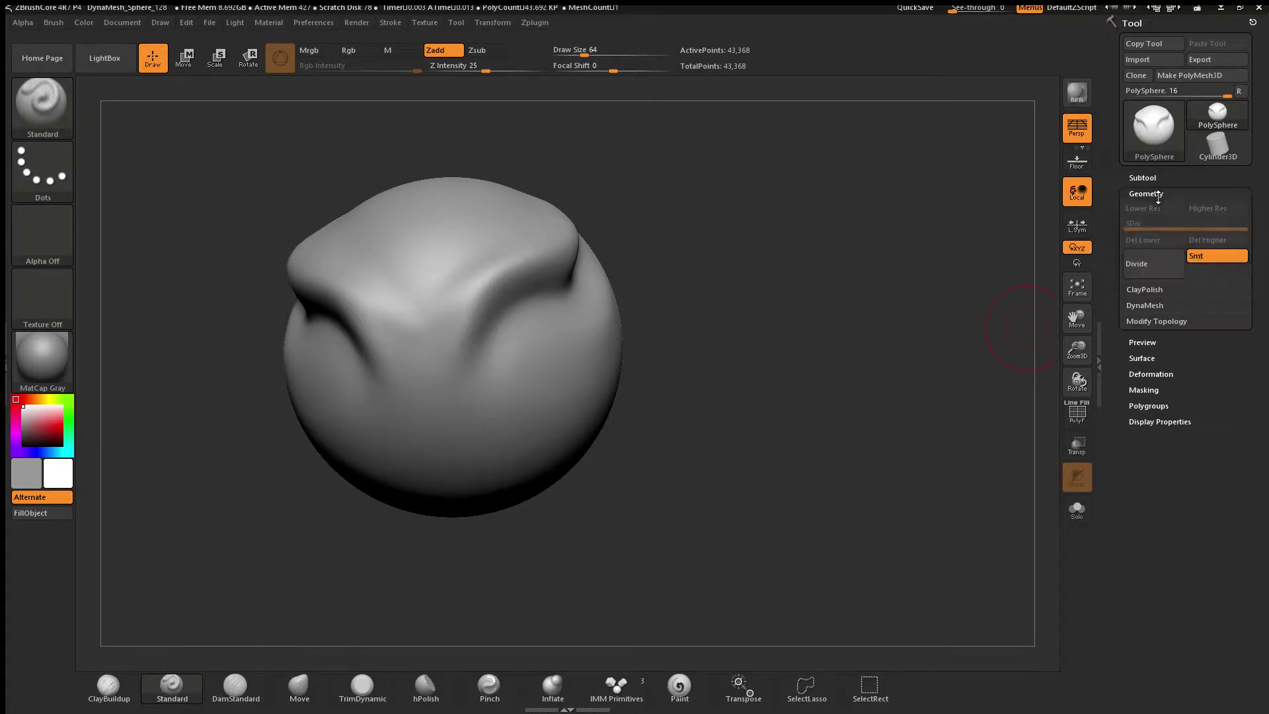
{"action": "left_click", "coordinate": [1148, 304]}
{"action": "left_click", "coordinate": [1160, 353]}
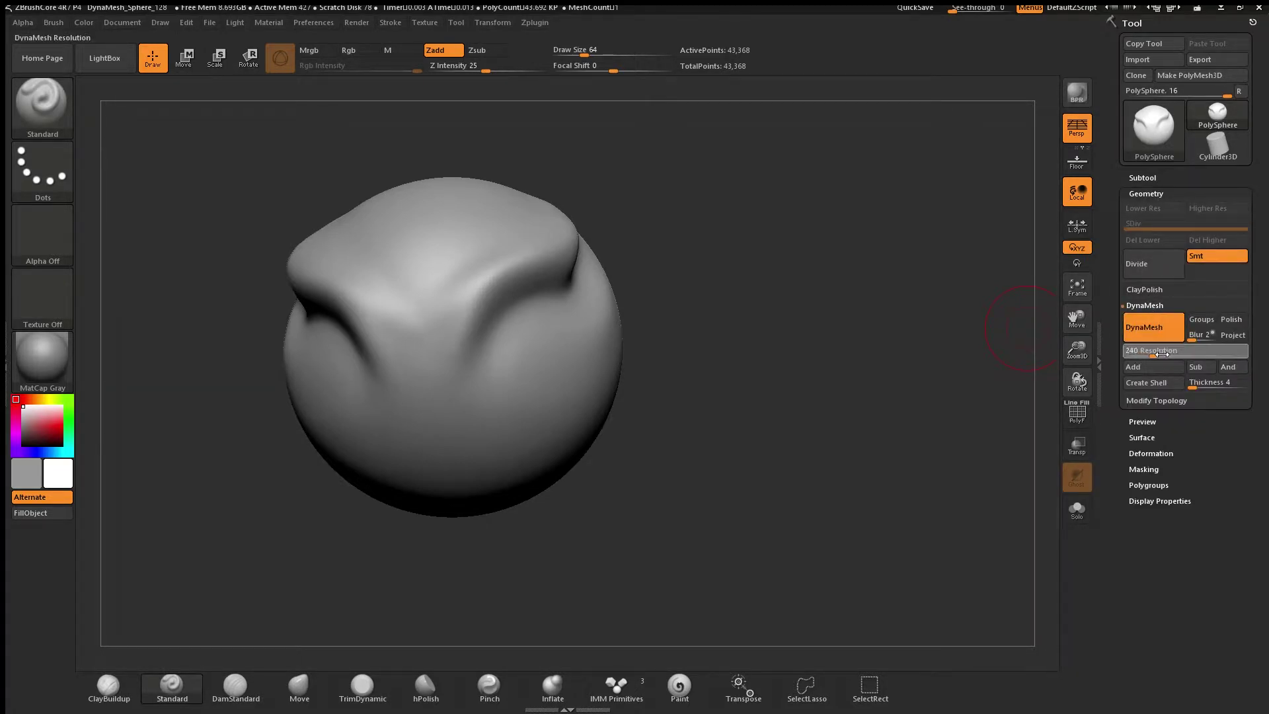
{"action": "key", "text": "ctrl"}
{"action": "key", "text": "shift"}
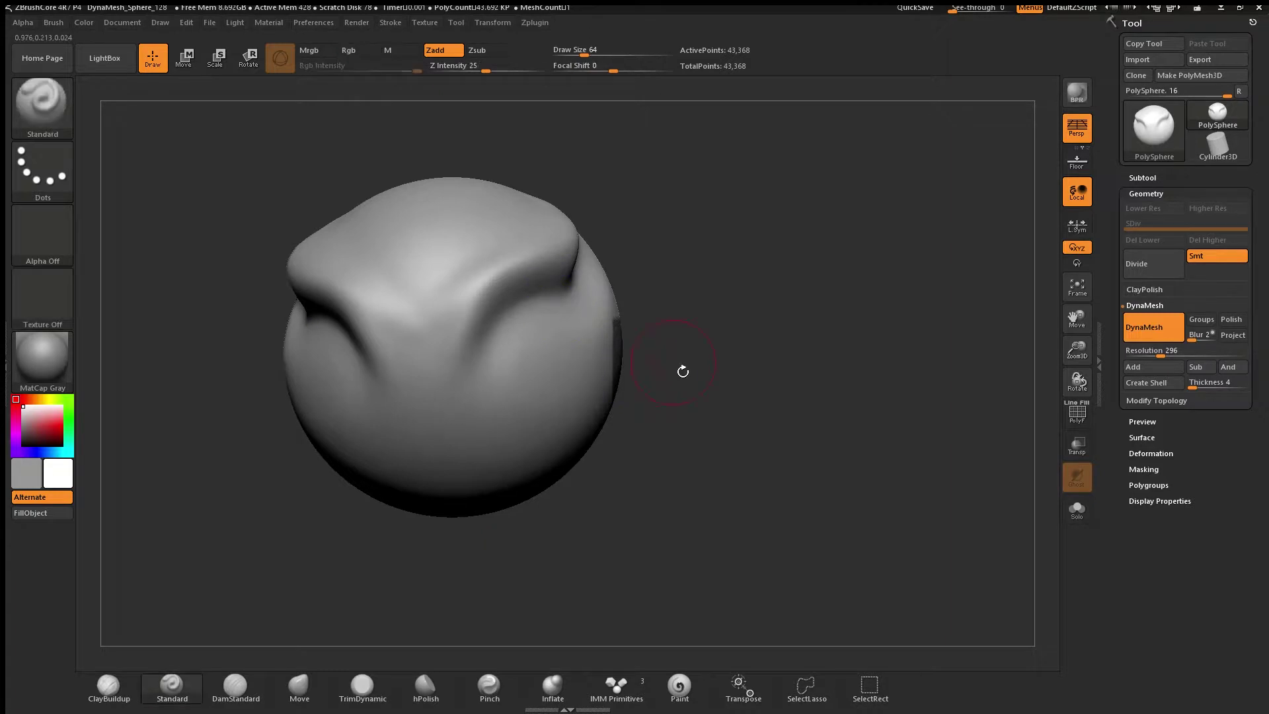
{"action": "left_click_drag", "start_coordinate": [742, 368], "coordinate": [641, 509], "text": "ctrl"}
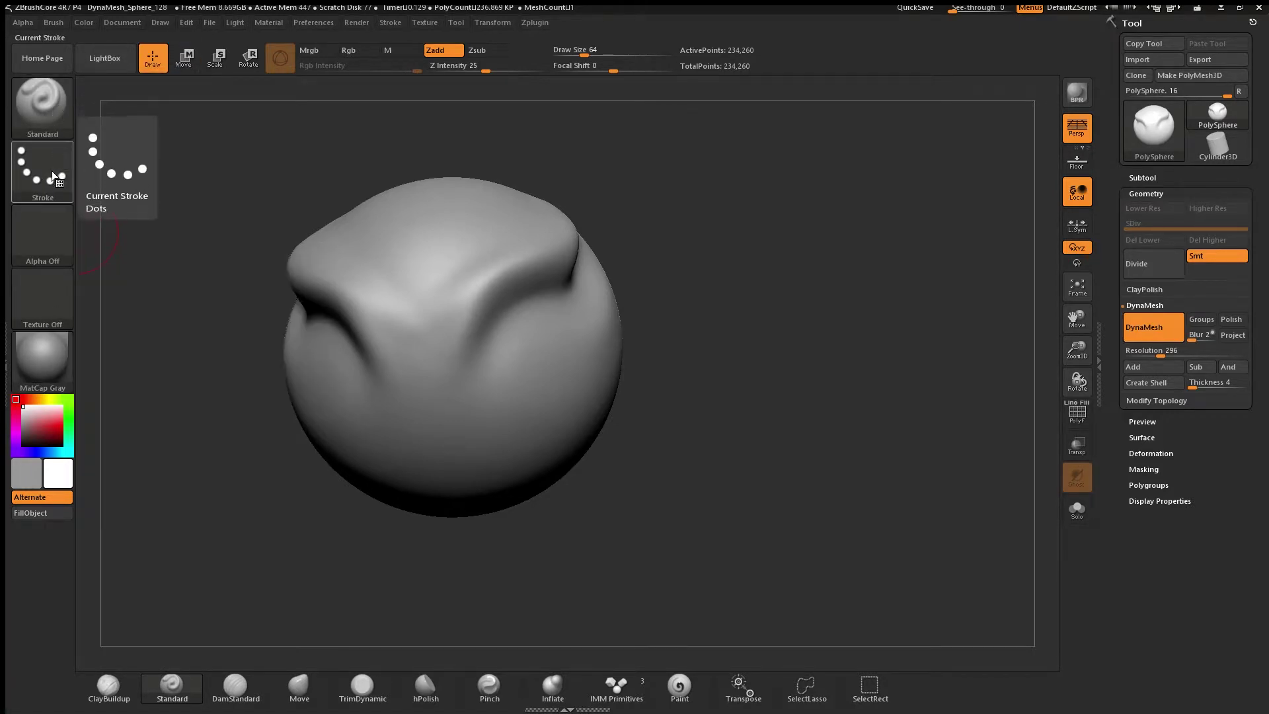
Set the Standard brush to the DragRect stroke with the star-shaped Alpha 10
{"action": "left_click", "coordinate": [52, 170]}
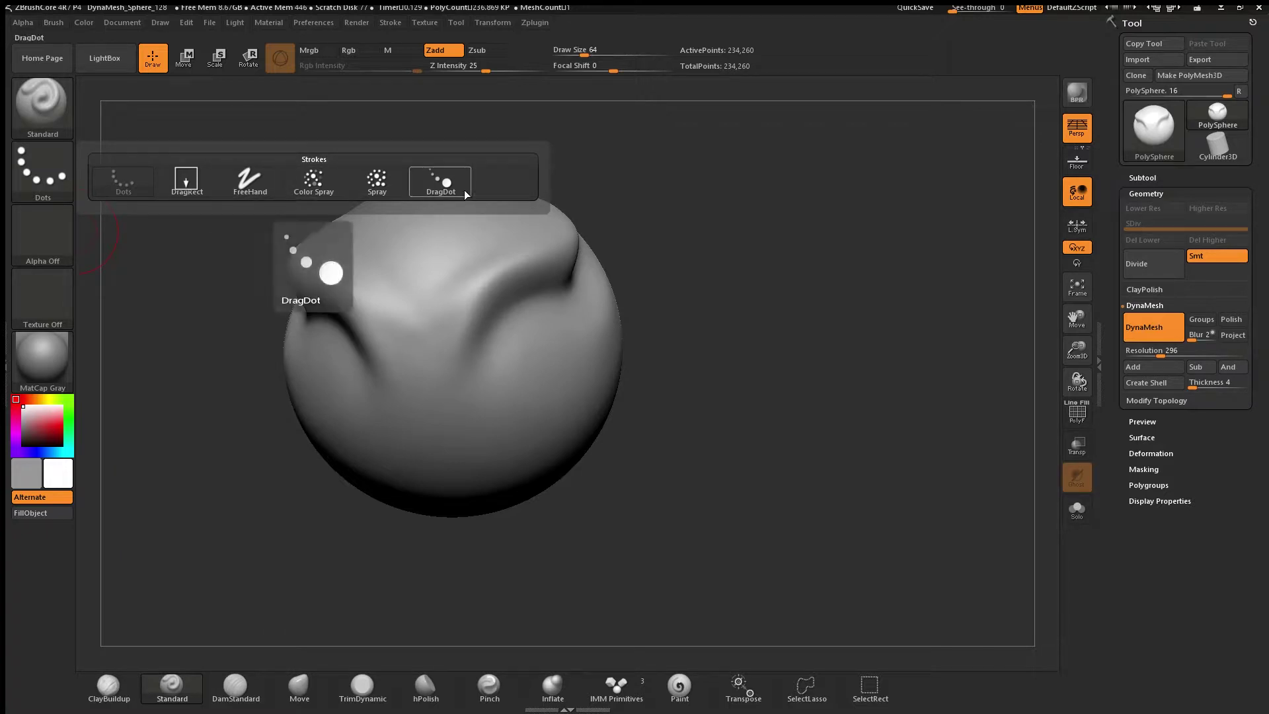
{"action": "left_click", "coordinate": [193, 191]}
{"action": "left_click", "coordinate": [45, 245]}
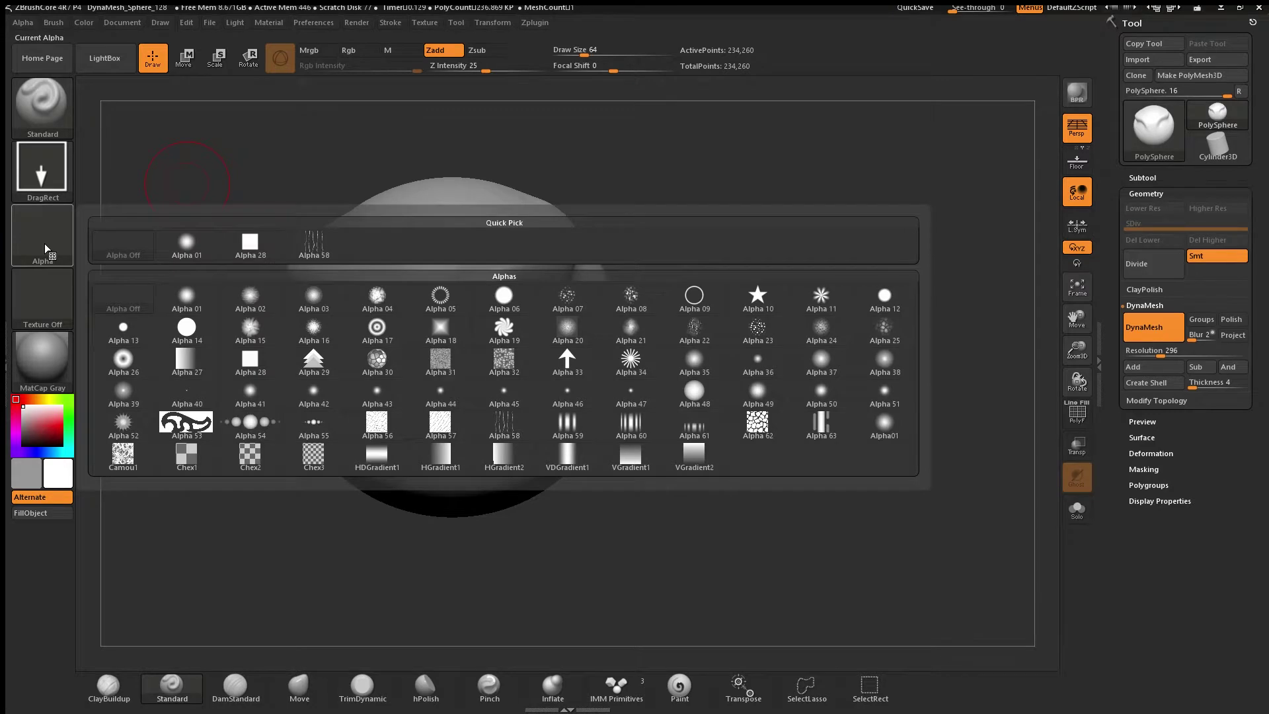
{"action": "left_click", "coordinate": [757, 298]}
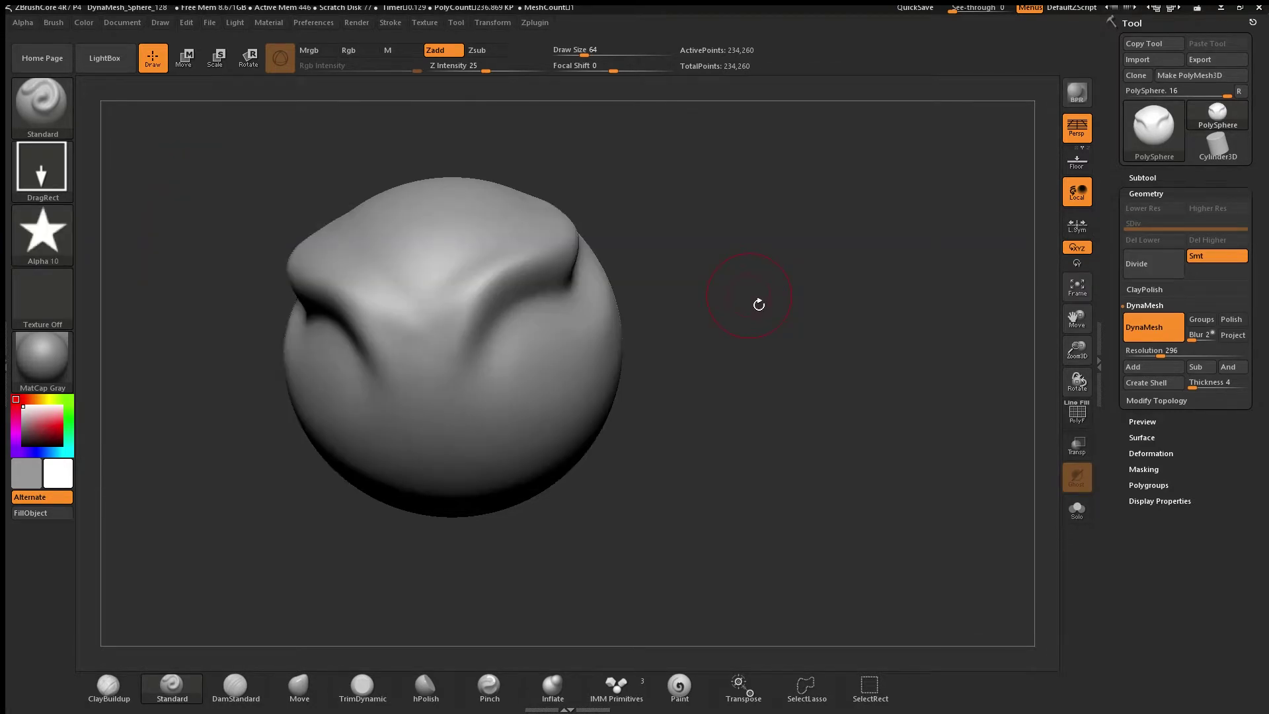
Stamp a mirrored star under the brow ridges, inspect its relief up close, and undo it
{"action": "left_click_drag", "start_coordinate": [730, 379], "coordinate": [660, 379]}
{"action": "mouse_move", "coordinate": [522, 338]}
{"action": "left_mouse_down"}
{"action": "mouse_move", "coordinate": [553, 389]}
{"action": "mouse_move", "coordinate": [537, 381]}
{"action": "left_mouse_up"}
{"action": "left_click_drag", "start_coordinate": [813, 437], "coordinate": [856, 432]}
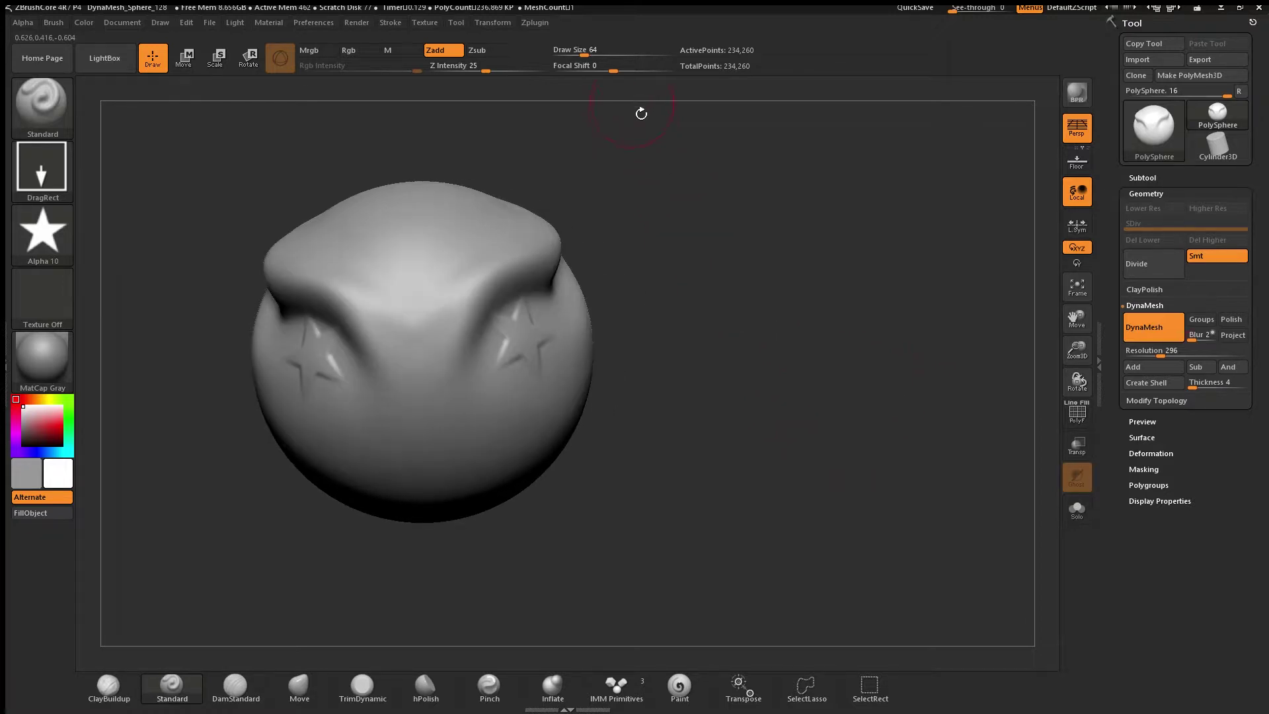
{"action": "left_click_drag", "start_coordinate": [641, 114], "coordinate": [582, 119]}
{"action": "left_click_drag", "start_coordinate": [1077, 350], "coordinate": [625, 400]}
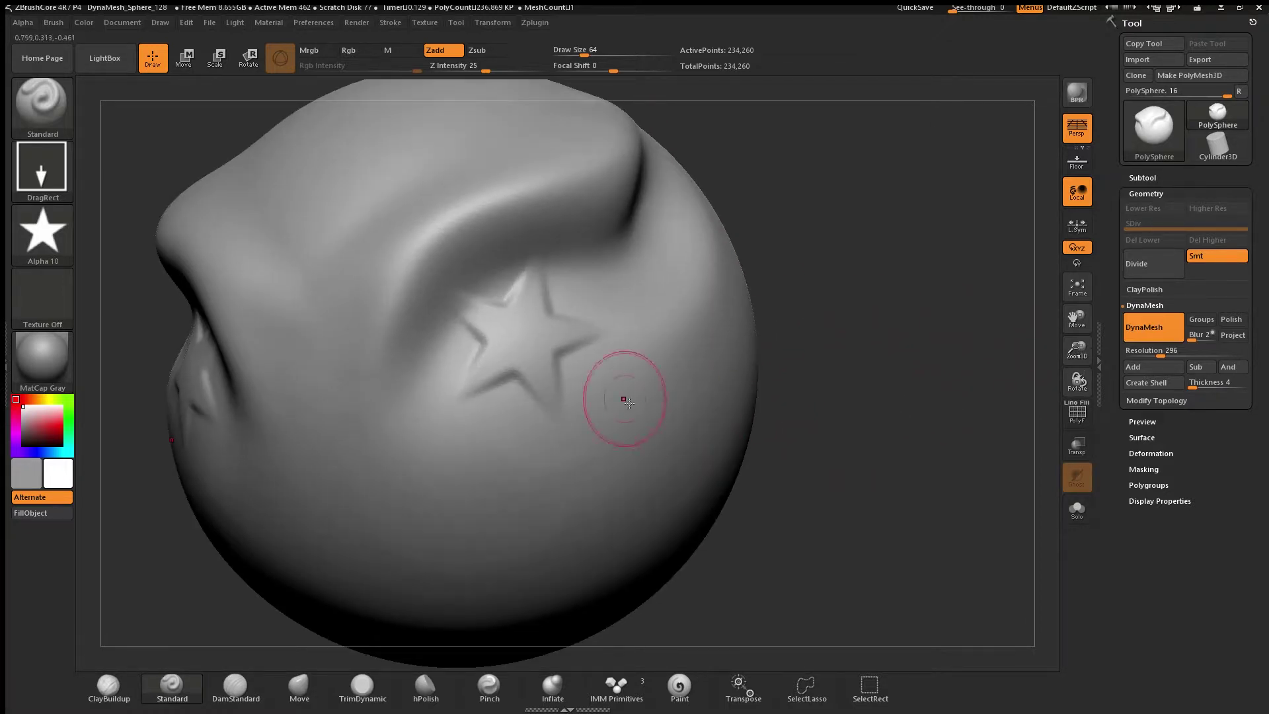
{"action": "left_click_drag", "start_coordinate": [1077, 349], "coordinate": [1083, 330]}
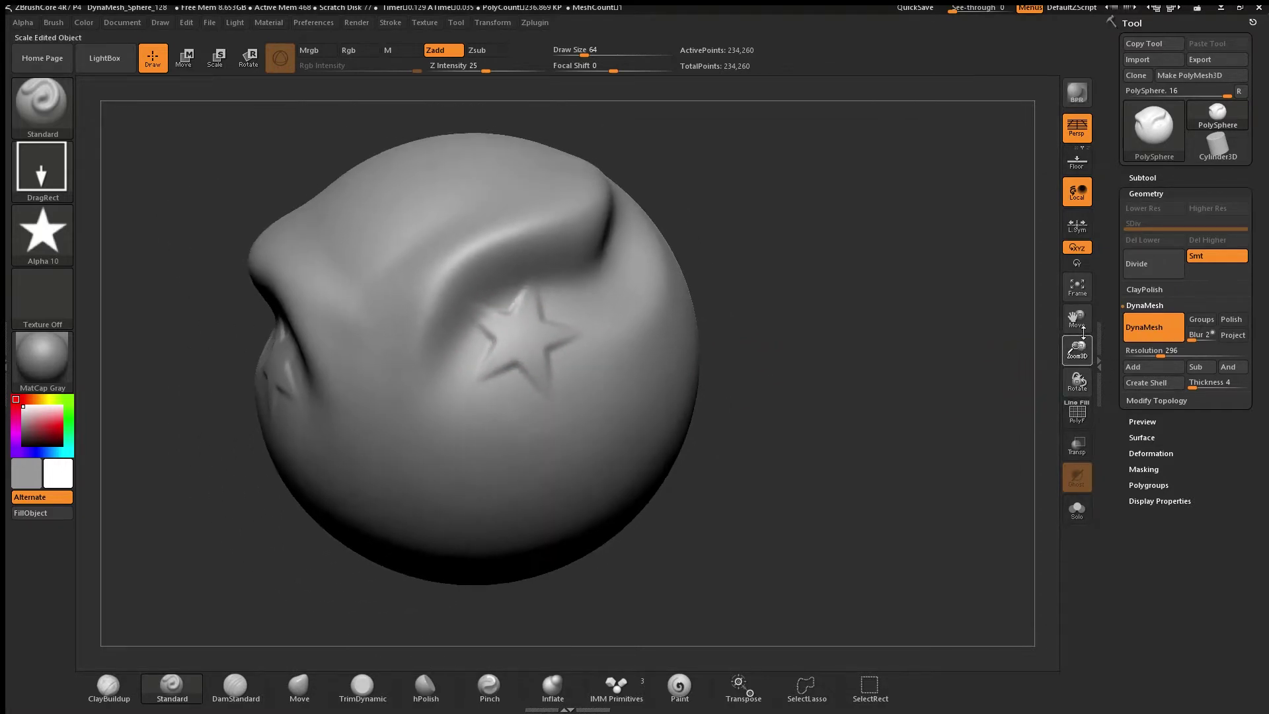
{"action": "key", "text": "ctrl+z"}
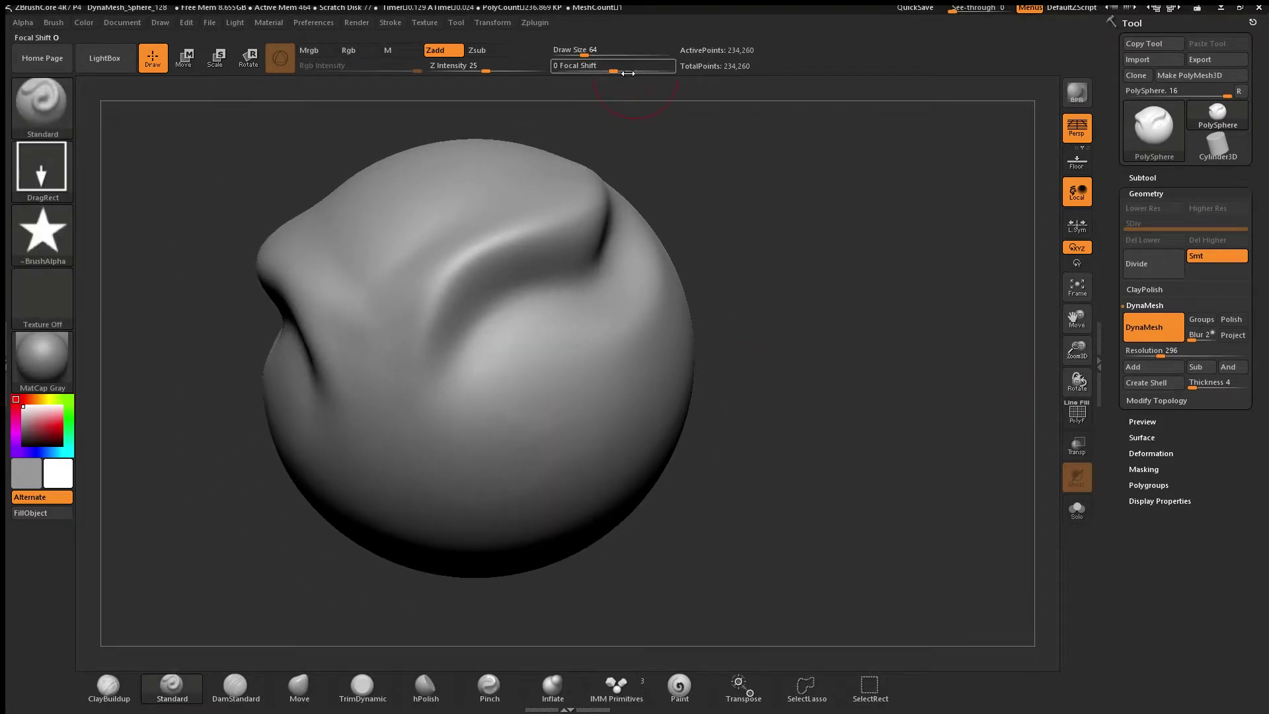
Set the Focal Shift to -100 and stamp a mirrored Alpha 10 star under the brow ridges
{"action": "left_click_drag", "start_coordinate": [620, 71], "coordinate": [598, 69]}
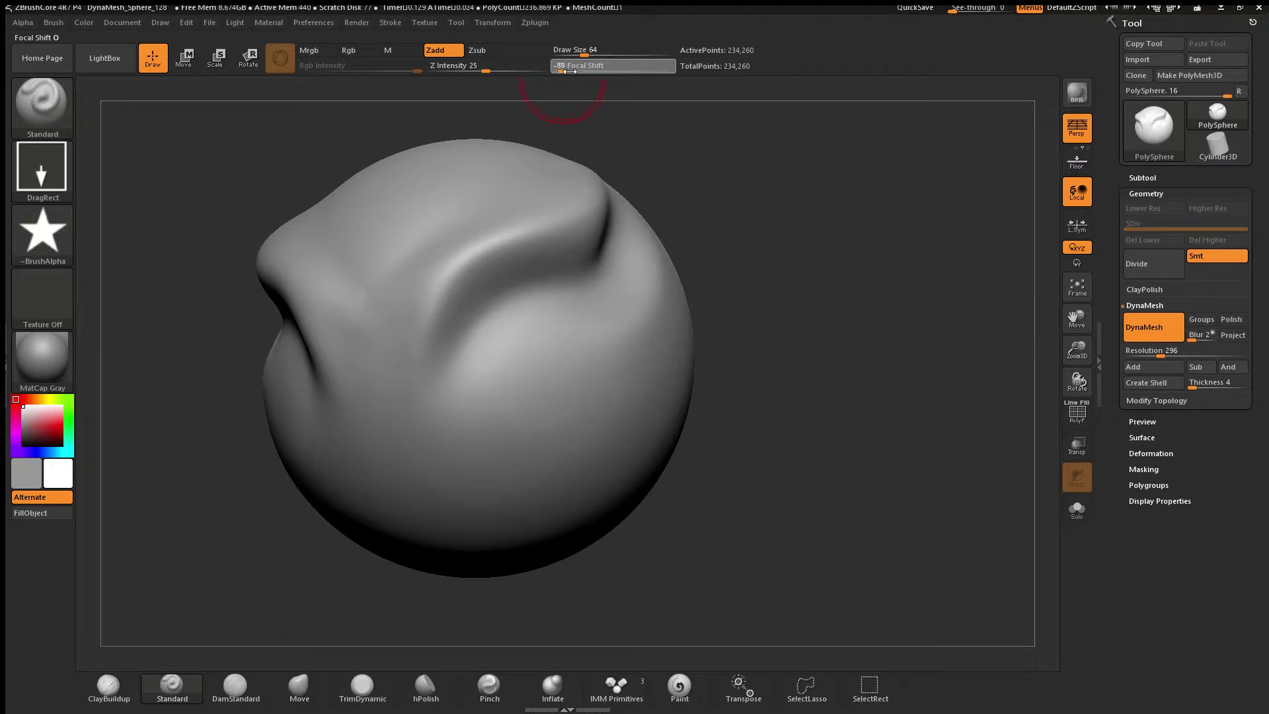
{"action": "left_click_drag", "start_coordinate": [523, 85], "coordinate": [562, 71]}
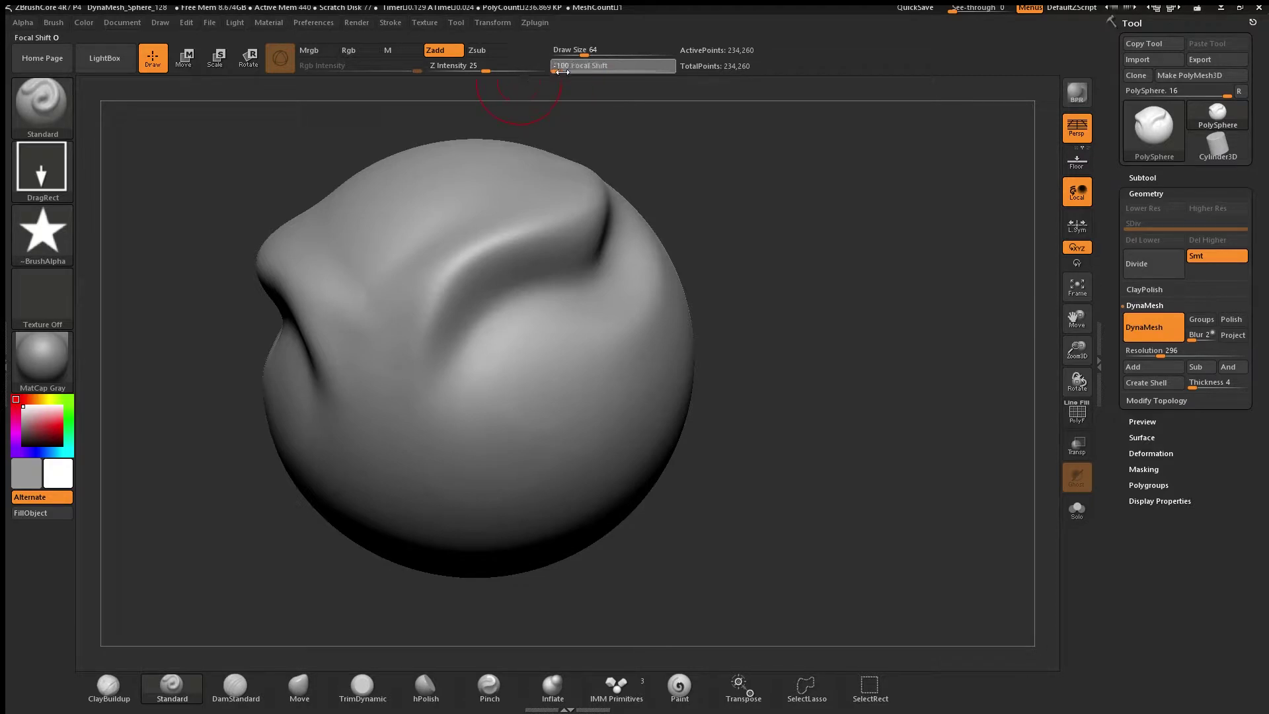
{"action": "left_click_drag", "start_coordinate": [529, 329], "coordinate": [570, 391]}
{"action": "left_click_drag", "start_coordinate": [935, 477], "coordinate": [943, 482]}
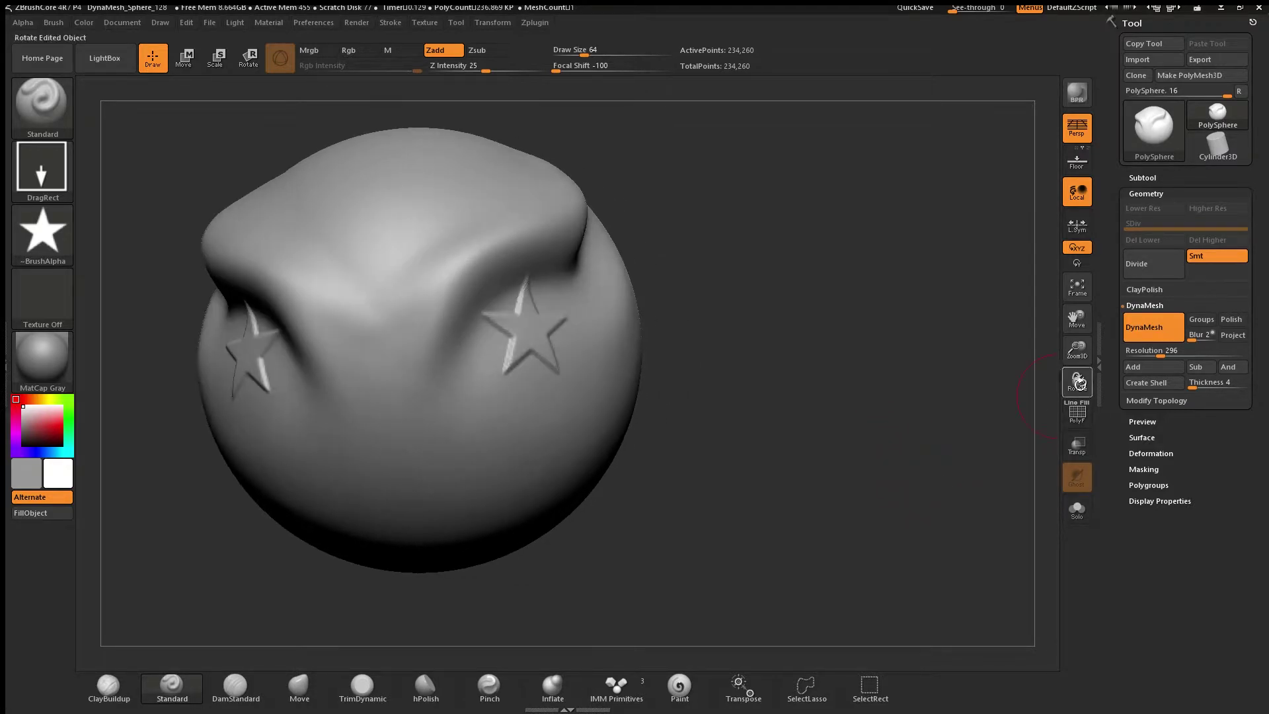
{"action": "left_click_drag", "start_coordinate": [1077, 350], "coordinate": [1092, 326]}
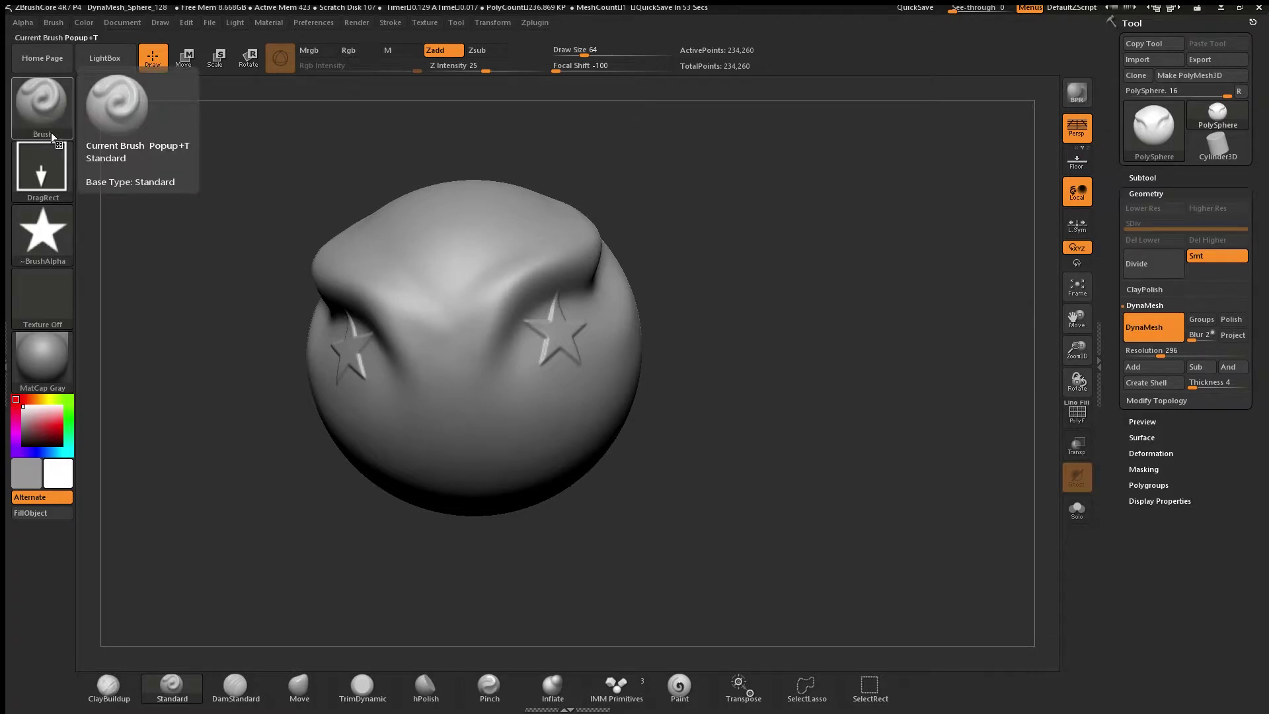
Set the Standard brush to the Spray stroke with the speckled Alpha 23
{"action": "left_click", "coordinate": [56, 179]}
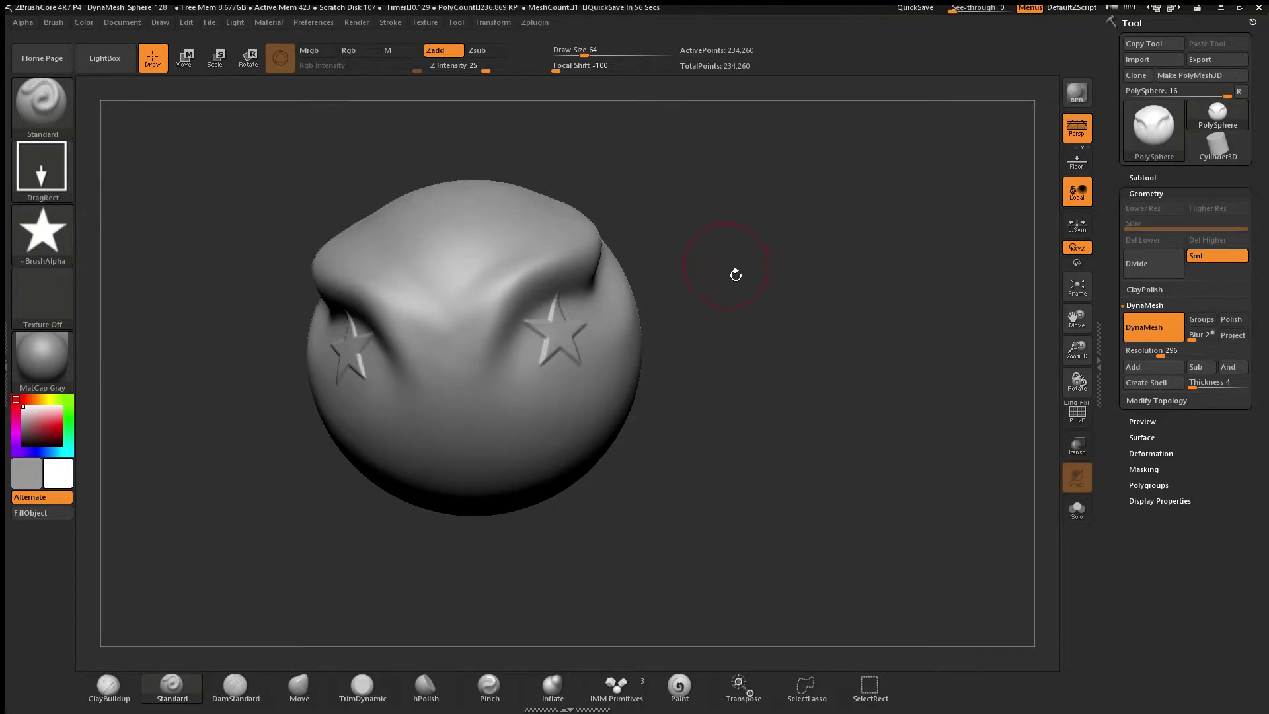
{"action": "mouse_move", "coordinate": [734, 275]}
{"action": "left_mouse_down"}
{"action": "mouse_move", "coordinate": [712, 273]}
{"action": "mouse_move", "coordinate": [997, 326]}
{"action": "left_mouse_up"}
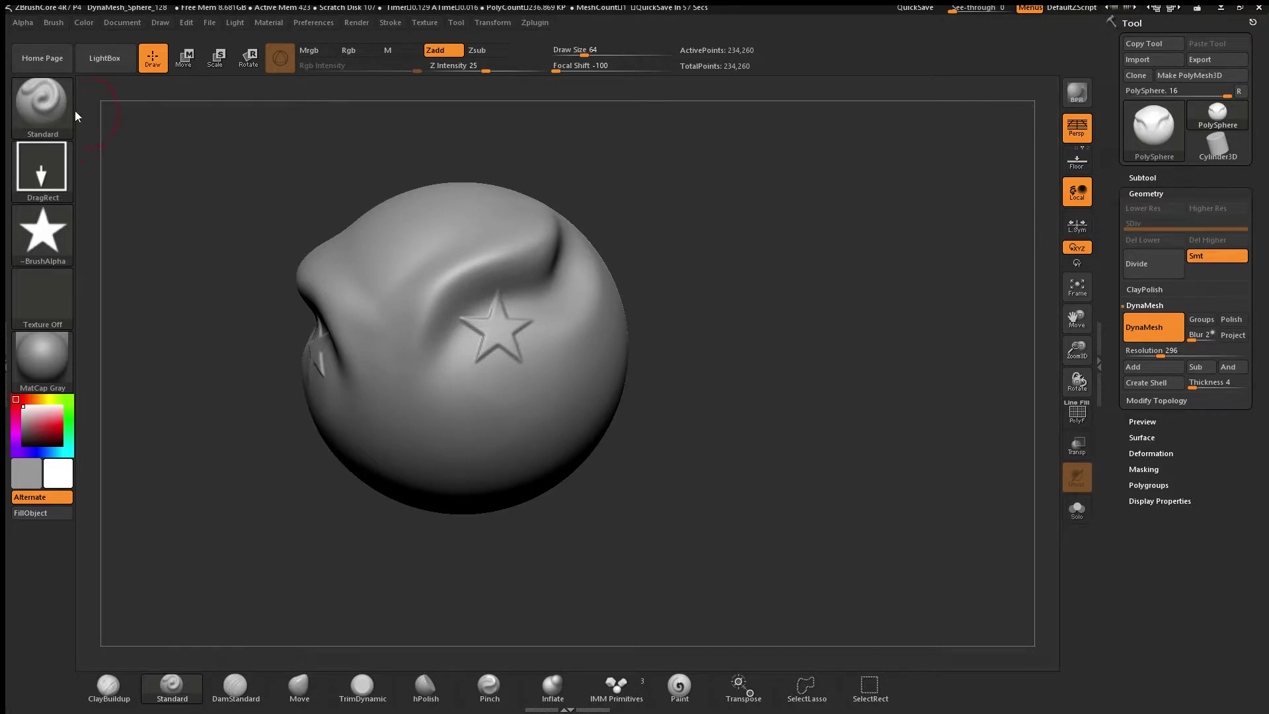
{"action": "left_click", "coordinate": [54, 114]}
{"action": "left_click", "coordinate": [57, 179]}
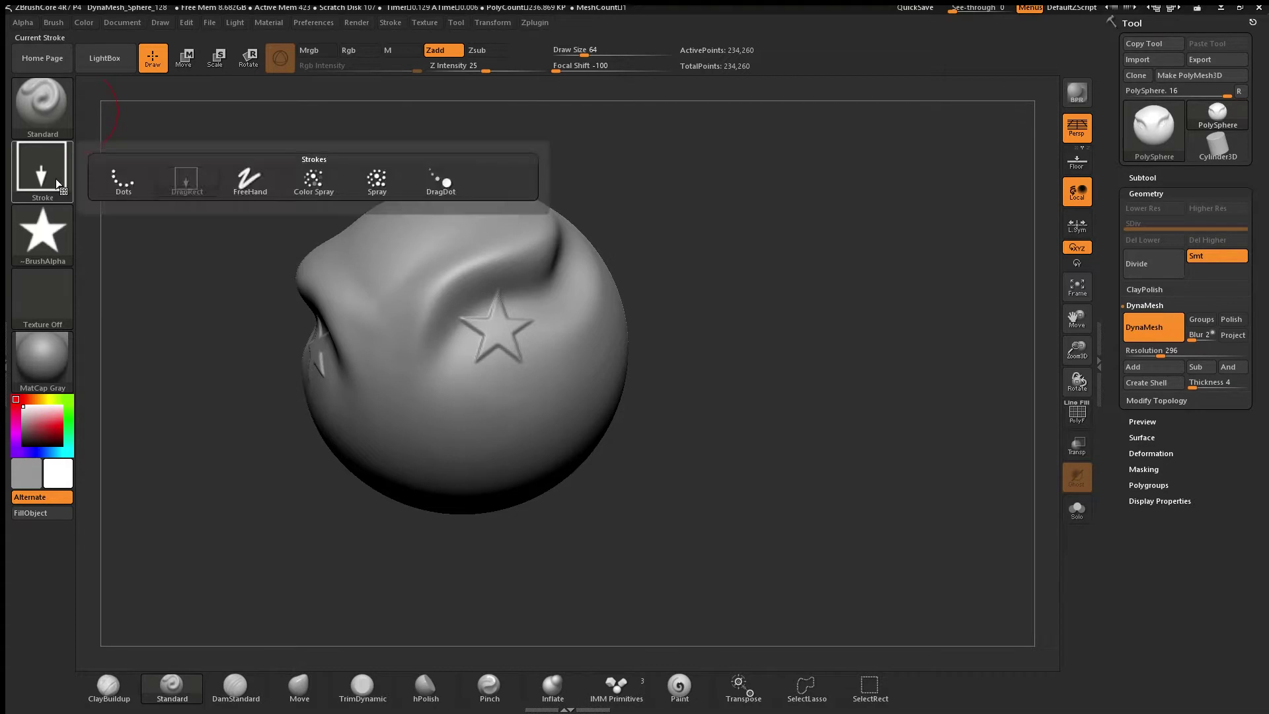
{"action": "left_click", "coordinate": [42, 171]}
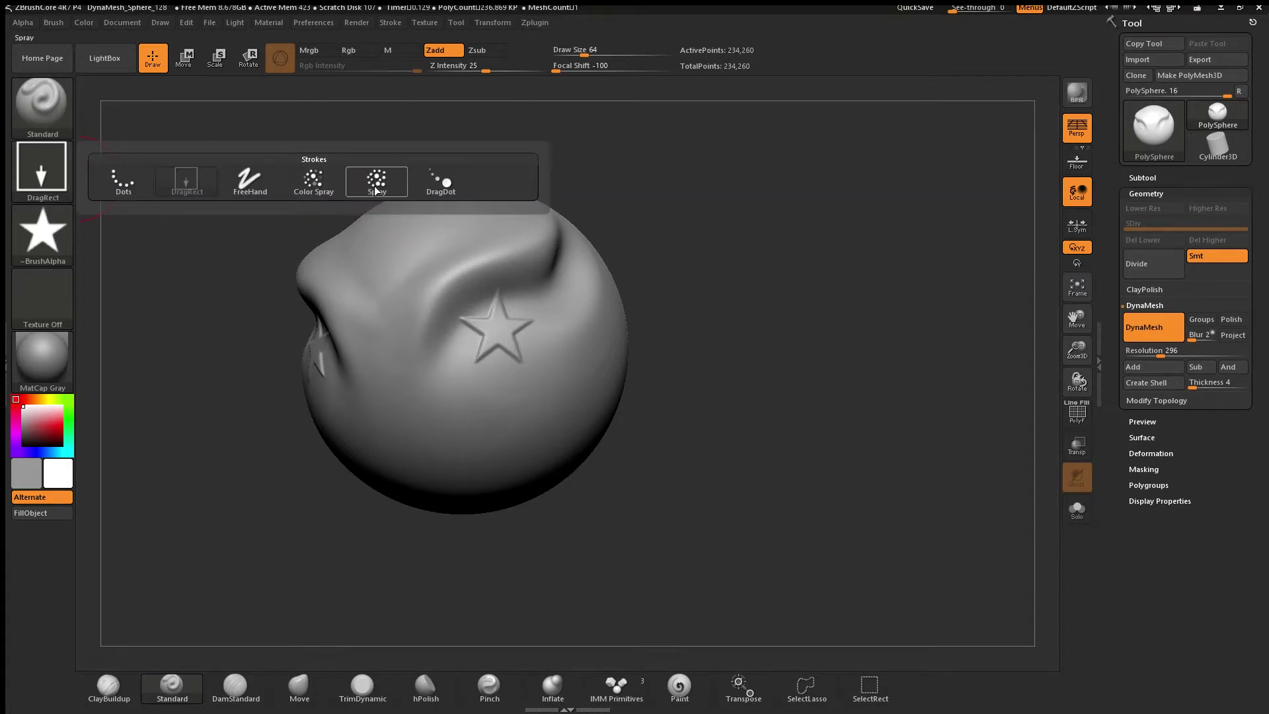
{"action": "left_click", "coordinate": [375, 190]}
{"action": "left_click", "coordinate": [42, 238]}
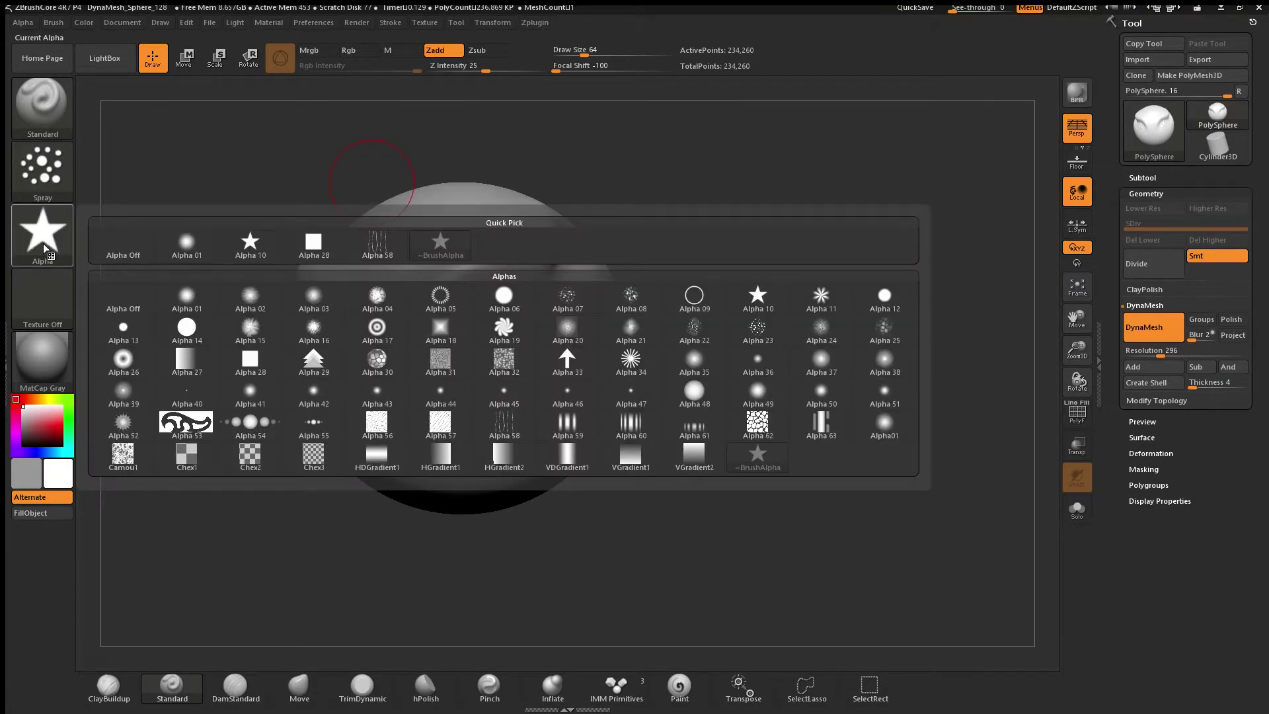
{"action": "mouse_move", "coordinate": [759, 340]}
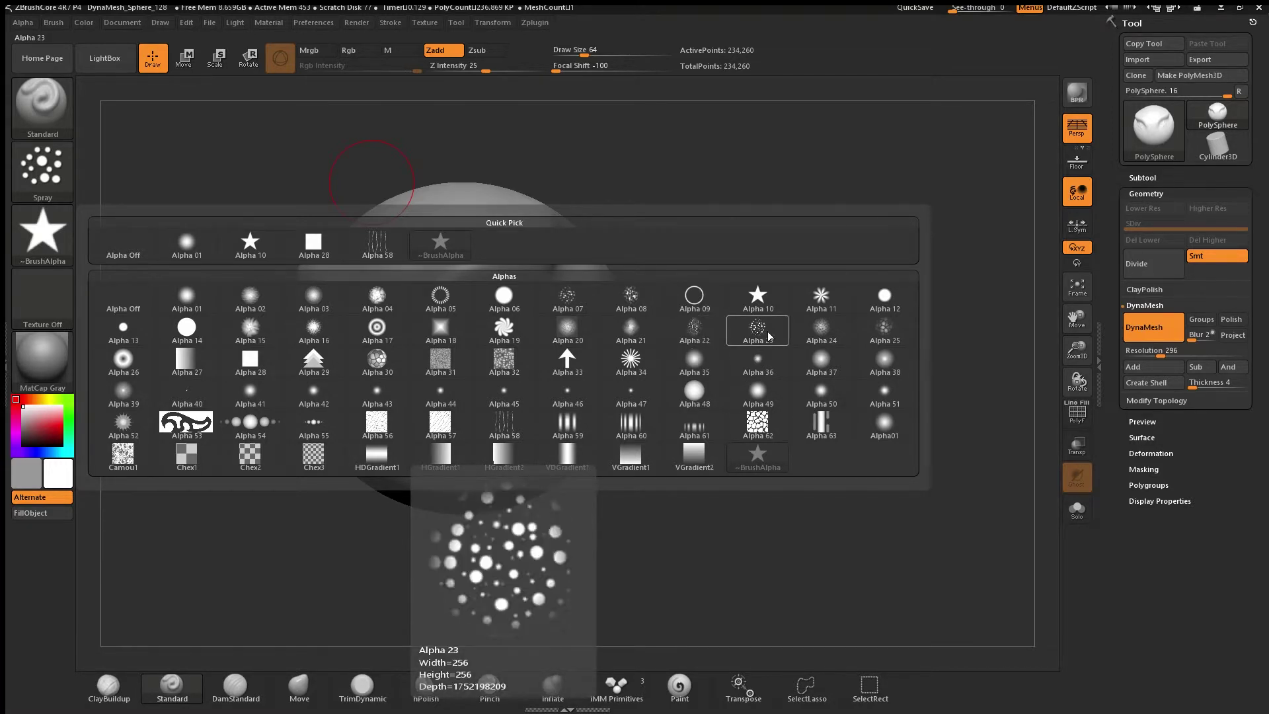
{"action": "left_click", "coordinate": [765, 339]}
Spray the speckled texture over the area between and above the brow ridges, and smooth it away
{"action": "mouse_move", "coordinate": [1077, 319]}
{"action": "left_mouse_down"}
{"action": "mouse_move", "coordinate": [1084, 332]}
{"action": "mouse_move", "coordinate": [1143, 302]}
{"action": "left_mouse_up"}
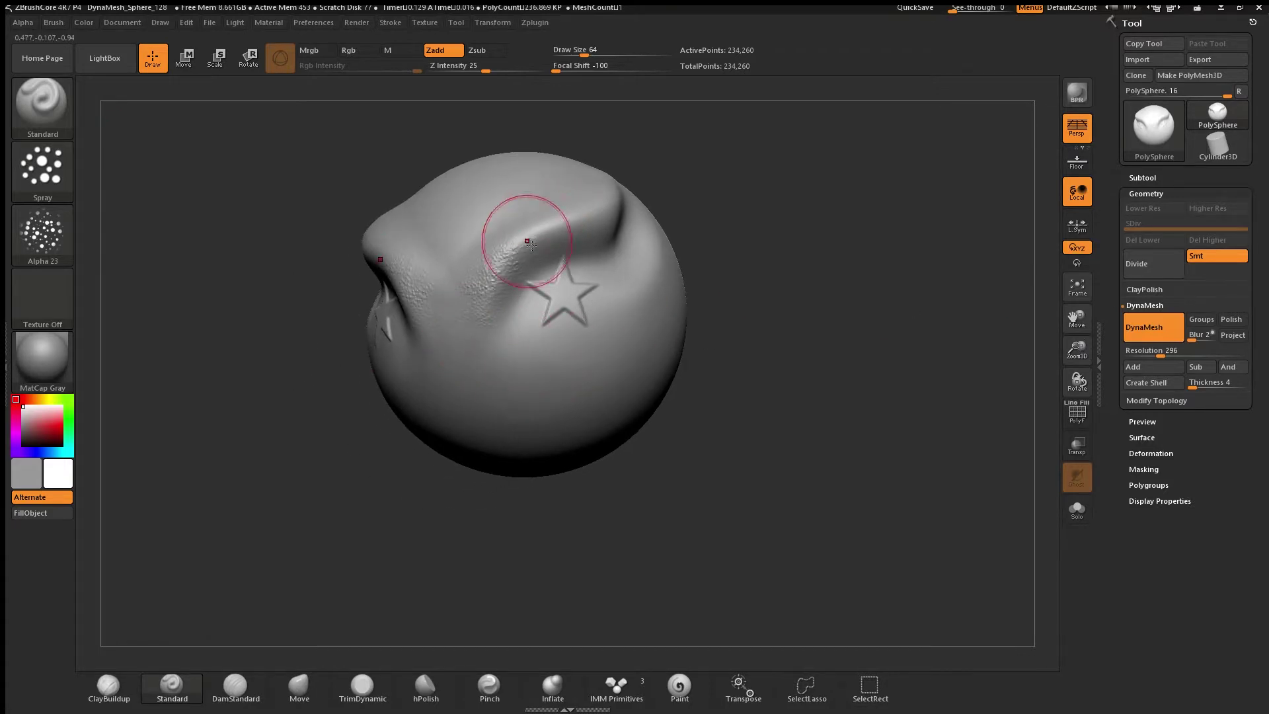
{"action": "left_click_drag", "start_coordinate": [527, 239], "coordinate": [488, 264]}
{"action": "left_click_drag", "start_coordinate": [744, 145], "coordinate": [758, 175]}
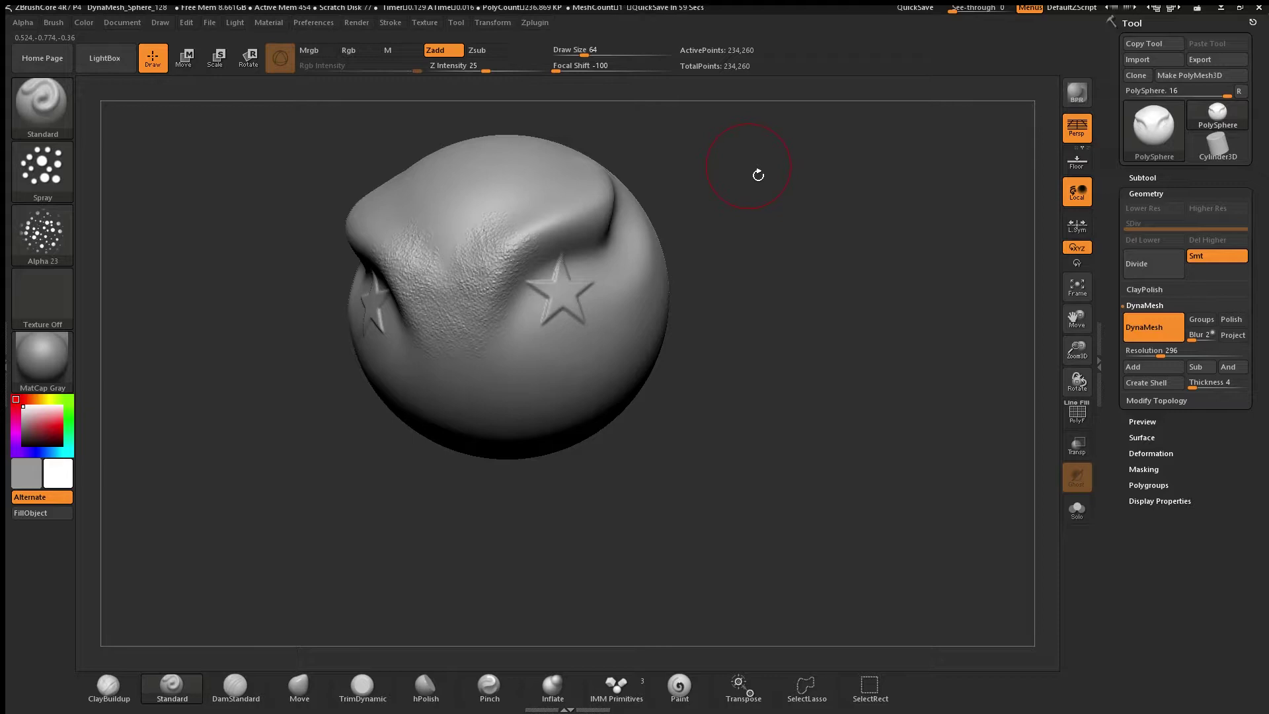
{"action": "mouse_move", "coordinate": [542, 198]}
{"action": "left_mouse_down"}
{"action": "mouse_move", "coordinate": [524, 218]}
{"action": "mouse_move", "coordinate": [519, 185]}
{"action": "mouse_move", "coordinate": [503, 225]}
{"action": "left_mouse_up"}
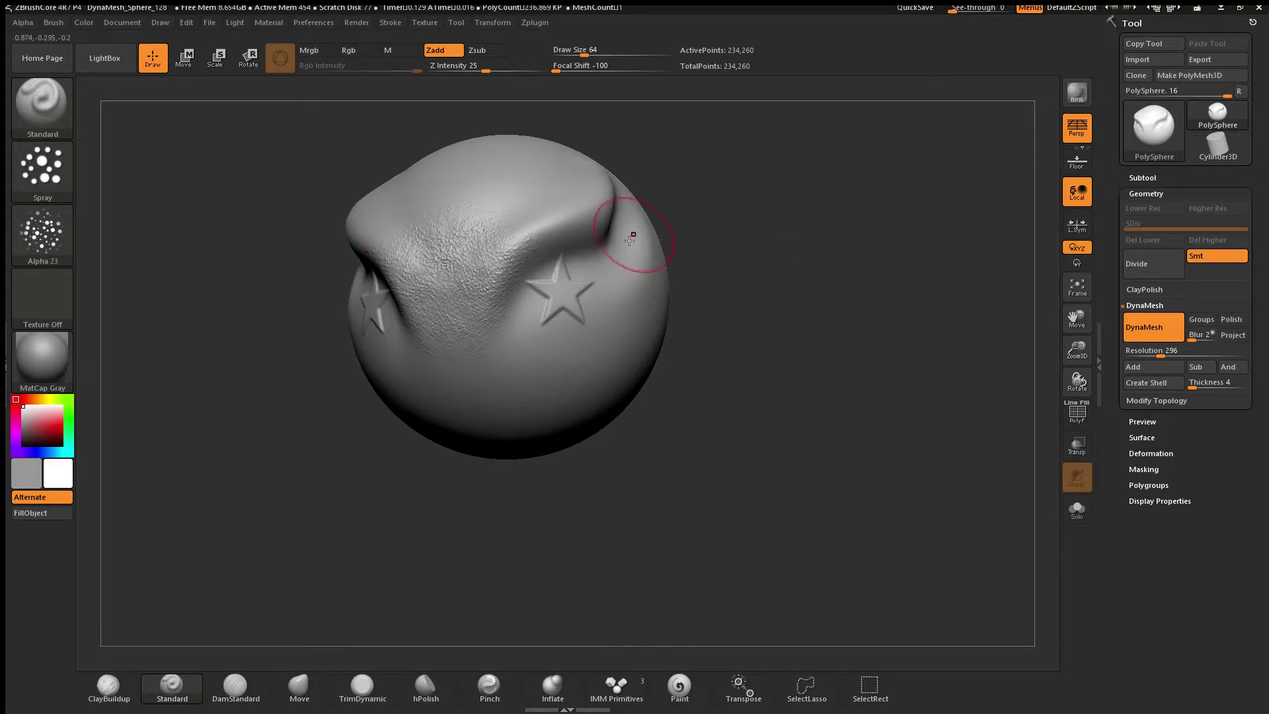
{"action": "mouse_move", "coordinate": [630, 239]}
{"action": "left_mouse_down", "text": "shift"}
{"action": "mouse_move", "coordinate": [462, 218]}
{"action": "mouse_move", "coordinate": [424, 293]}
{"action": "left_mouse_up", "text": "shift"}
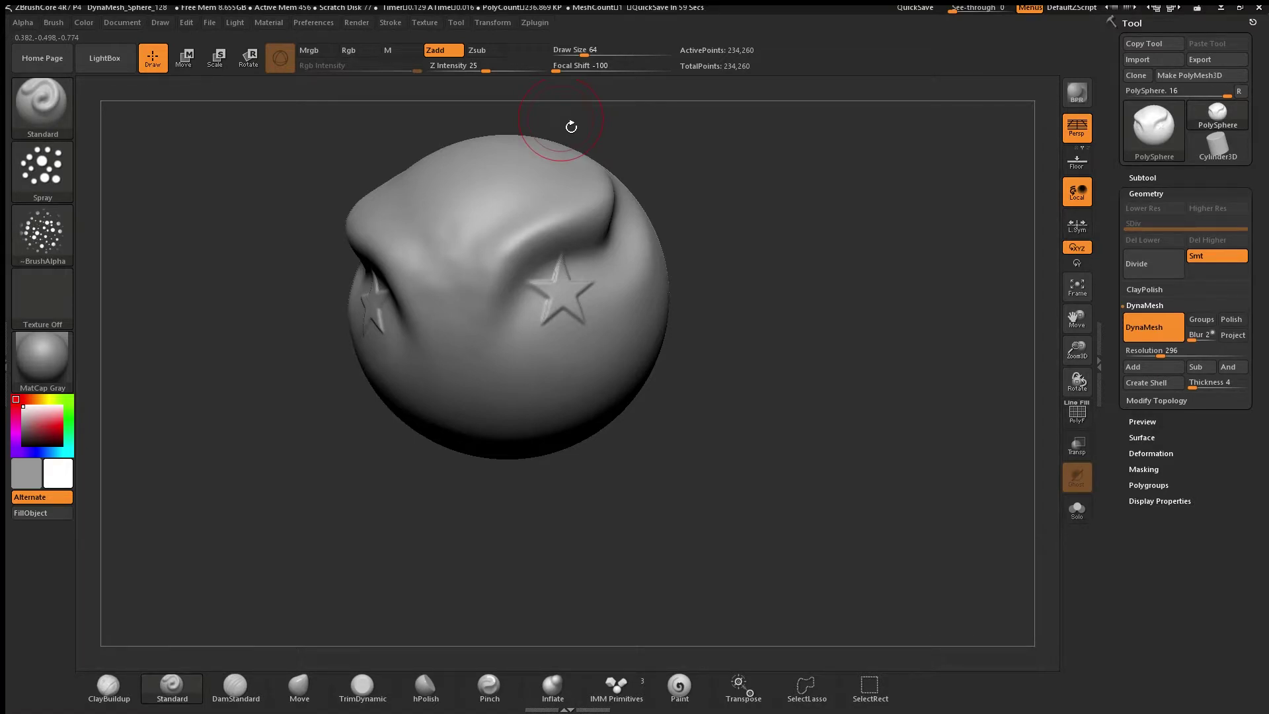
Switch the Standard brush to the Dots stroke with Alpha Off
{"action": "left_click", "coordinate": [47, 120]}
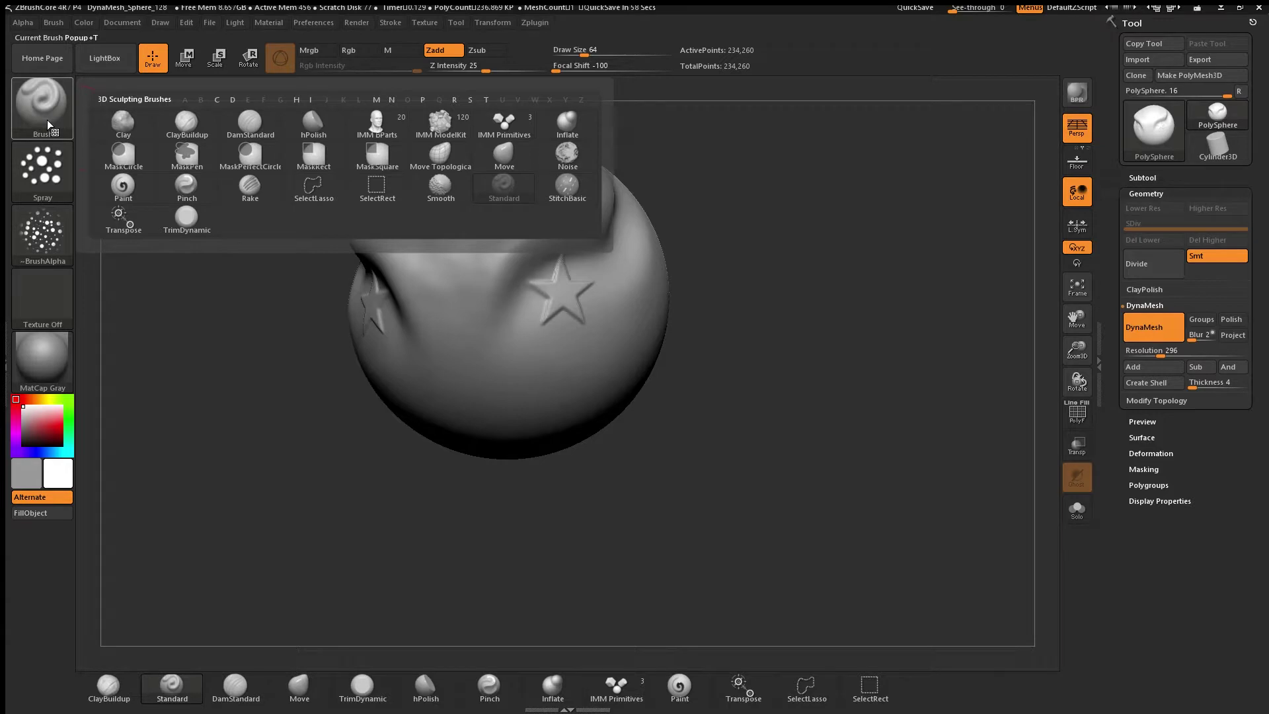
{"action": "left_click", "coordinate": [42, 172]}
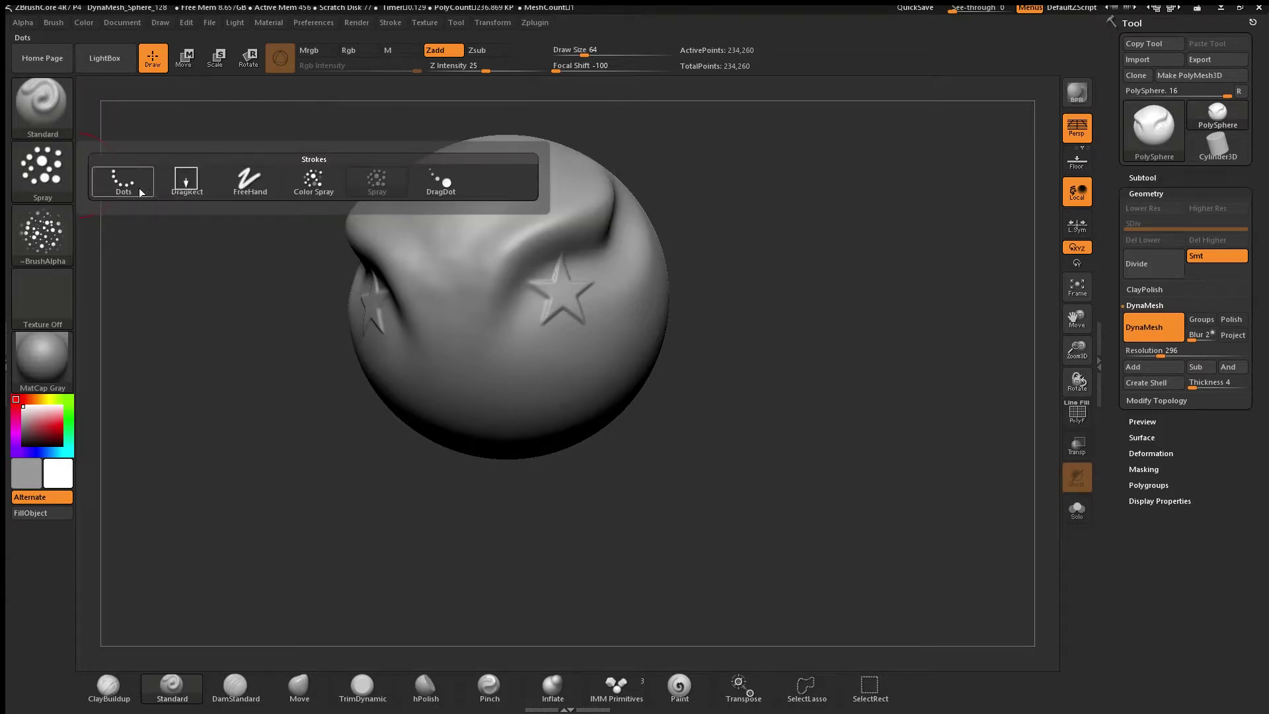
{"action": "left_click", "coordinate": [124, 181]}
{"action": "left_click", "coordinate": [43, 231]}
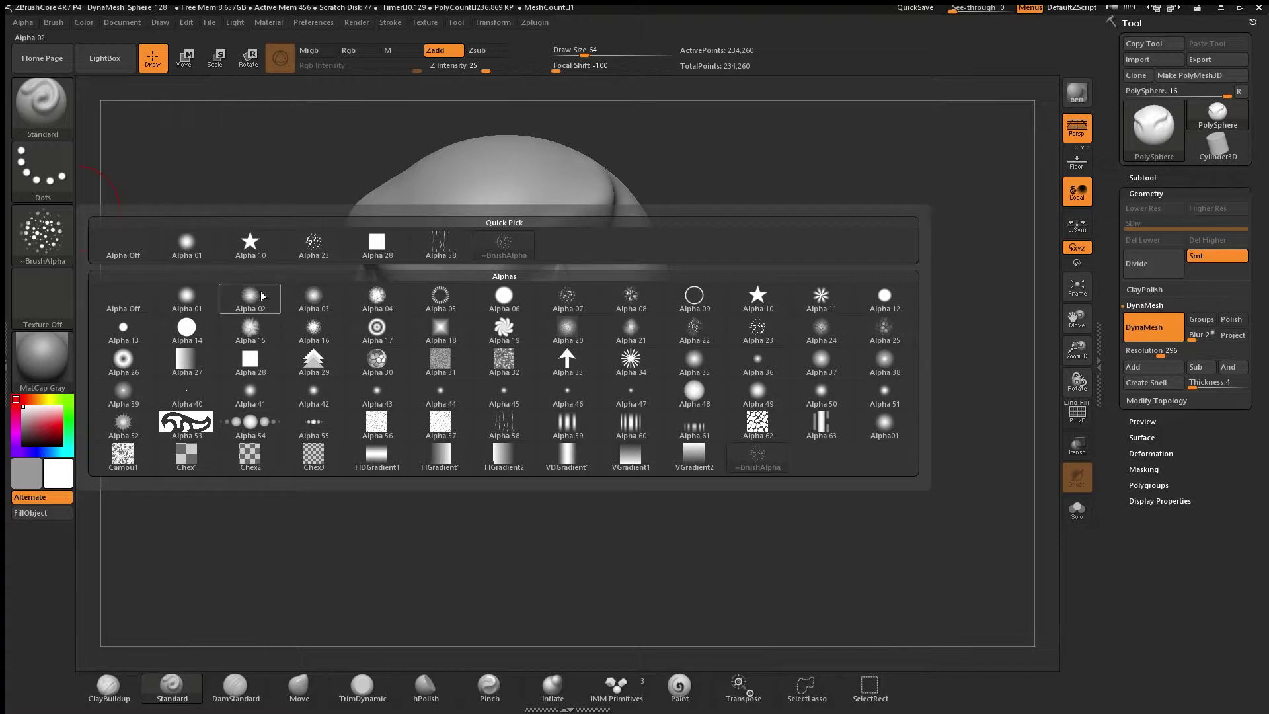
{"action": "left_click", "coordinate": [131, 292]}
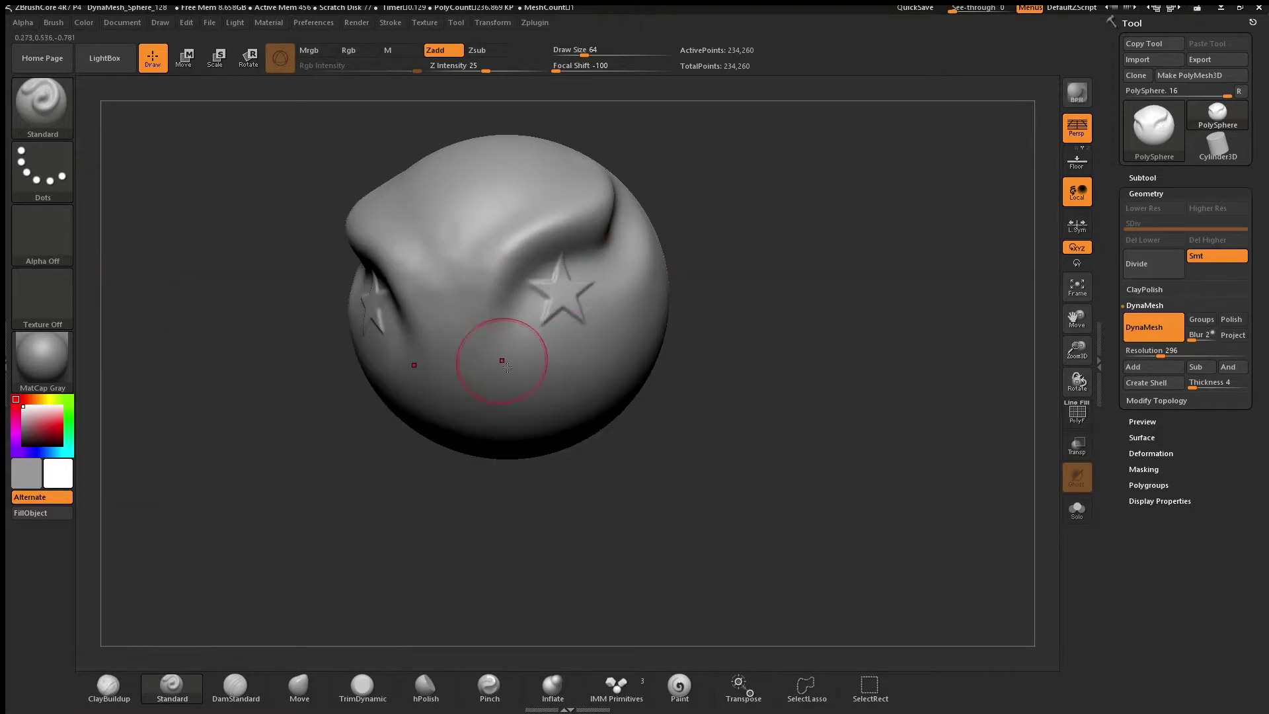
Build up both brow ridges with mirrored Dots strokes and smooth them into the surrounding surface
{"action": "left_click", "coordinate": [499, 258]}
{"action": "mouse_move", "coordinate": [497, 274]}
{"action": "left_mouse_down"}
{"action": "mouse_move", "coordinate": [542, 238]}
{"action": "mouse_move", "coordinate": [520, 255]}
{"action": "left_mouse_up"}
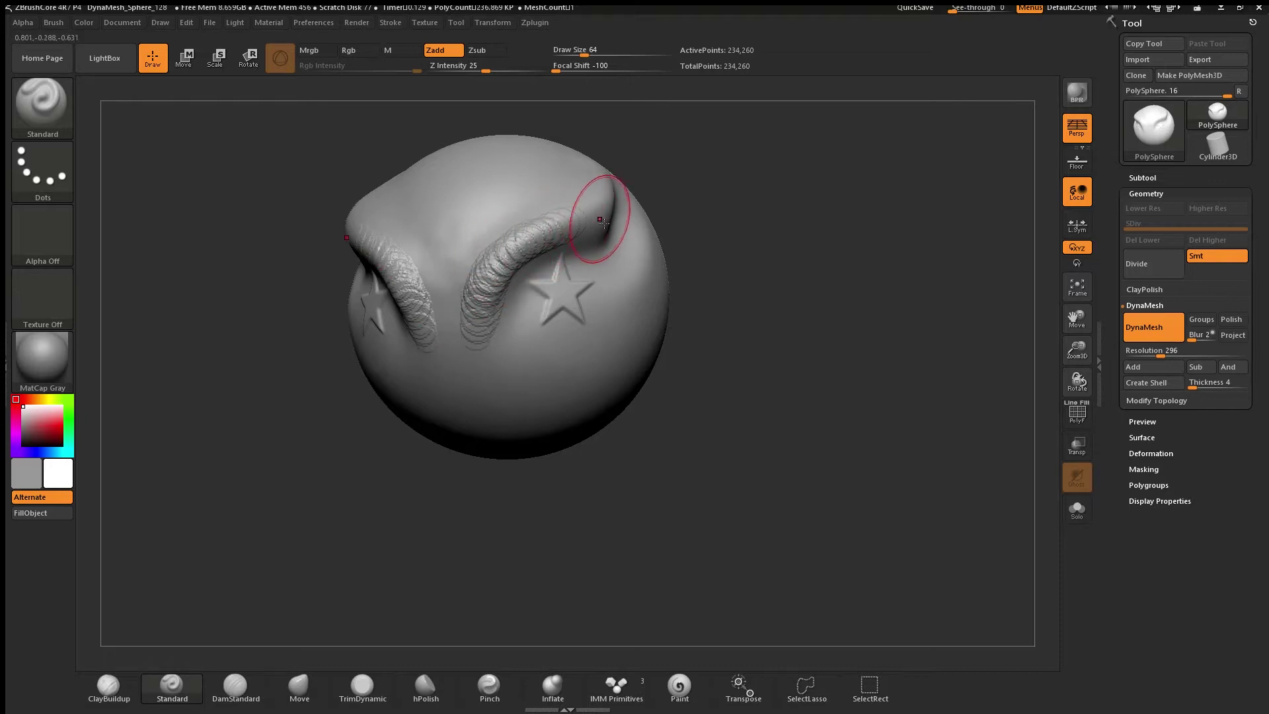
{"action": "mouse_move", "coordinate": [595, 212]}
{"action": "left_mouse_down", "text": "shift"}
{"action": "mouse_move", "coordinate": [493, 284]}
{"action": "mouse_move", "coordinate": [504, 265]}
{"action": "left_mouse_up", "text": "shift"}
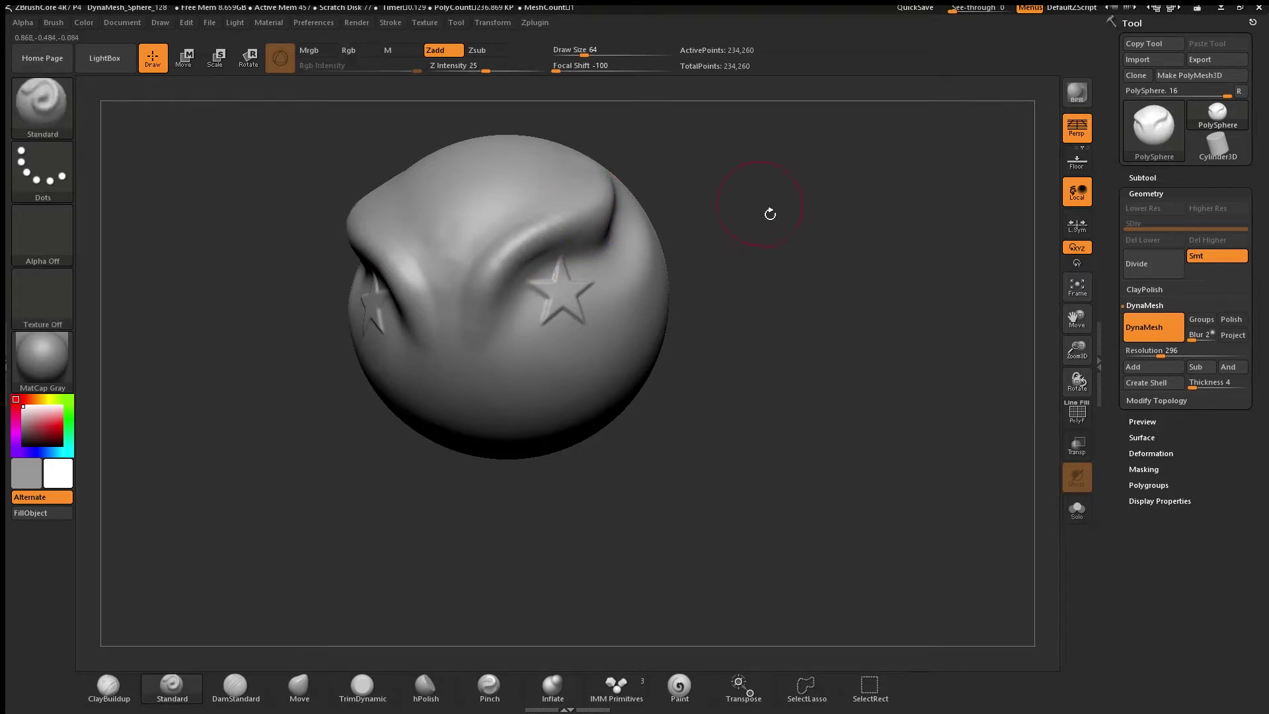
{"action": "left_click_drag", "start_coordinate": [767, 212], "coordinate": [552, 267]}
{"action": "mouse_move", "coordinate": [627, 216]}
{"action": "left_mouse_down"}
{"action": "mouse_move", "coordinate": [634, 198]}
{"action": "mouse_move", "coordinate": [531, 259]}
{"action": "mouse_move", "coordinate": [625, 215]}
{"action": "mouse_move", "coordinate": [549, 260]}
{"action": "left_mouse_up"}
{"action": "left_click_drag", "start_coordinate": [725, 120], "coordinate": [783, 140]}
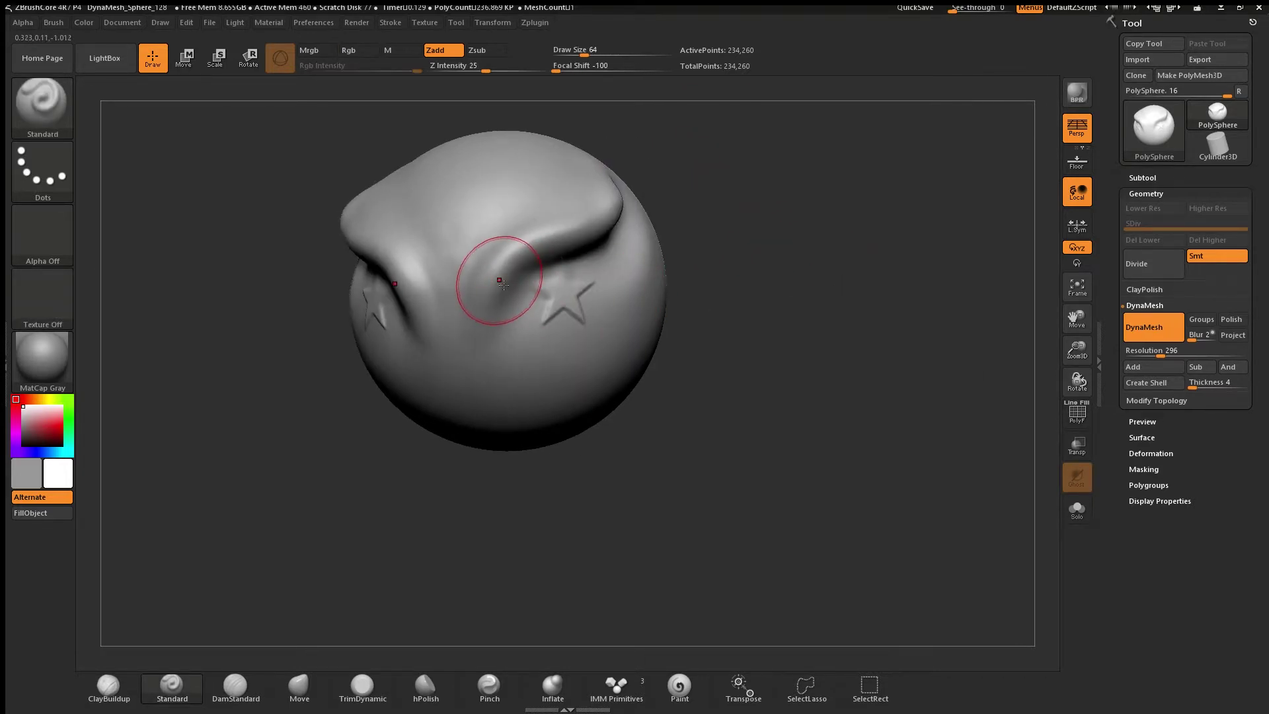
Lay another mirrored pass of Dots strokes along the brow ridges and lightly soften the stepped texture
{"action": "mouse_move", "coordinate": [491, 297]}
{"action": "left_mouse_down"}
{"action": "mouse_move", "coordinate": [528, 260]}
{"action": "mouse_move", "coordinate": [590, 242]}
{"action": "mouse_move", "coordinate": [611, 215]}
{"action": "left_mouse_up"}
{"action": "mouse_move", "coordinate": [735, 208]}
{"action": "left_mouse_down"}
{"action": "mouse_move", "coordinate": [671, 188]}
{"action": "mouse_move", "coordinate": [493, 302]}
{"action": "left_mouse_up"}
{"action": "left_click_drag", "start_coordinate": [731, 331], "coordinate": [784, 309]}
{"action": "left_click_drag", "start_coordinate": [516, 263], "coordinate": [598, 229], "text": "shift"}
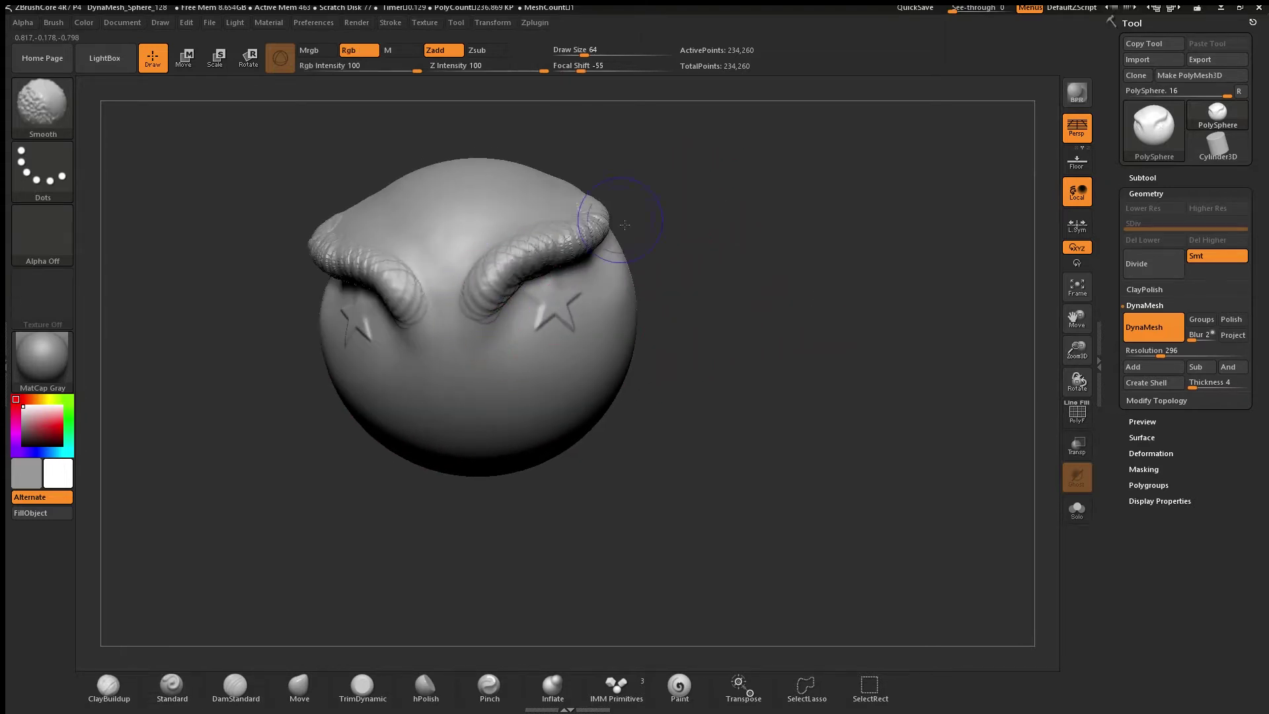
{"action": "left_click_drag", "start_coordinate": [747, 254], "coordinate": [687, 260]}
Change the brush to the FreeHand stroke and set the Focal Shift to -2
{"action": "left_click", "coordinate": [66, 166]}
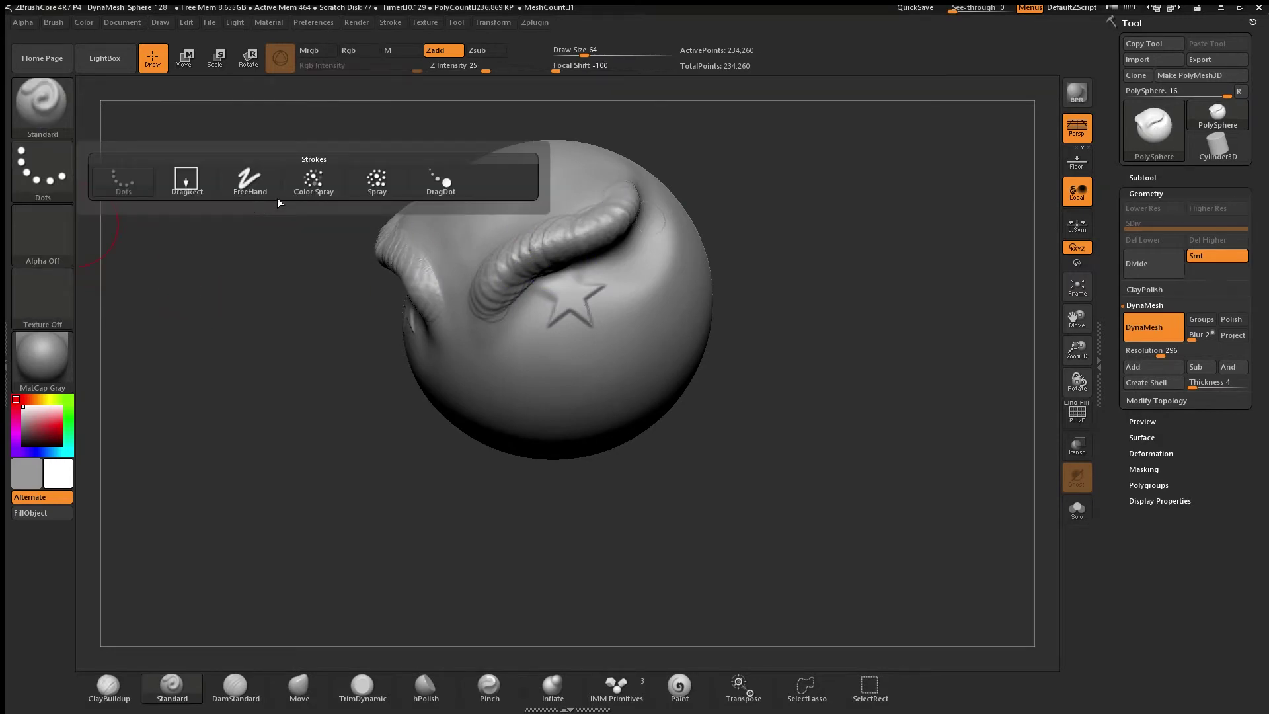
{"action": "left_click", "coordinate": [250, 180]}
{"action": "left_click_drag", "start_coordinate": [556, 70], "coordinate": [612, 71]}
Sculpt a smooth curved ridge down the side of the head behind the brow ridge and star
{"action": "left_click_drag", "start_coordinate": [872, 396], "coordinate": [643, 363]}
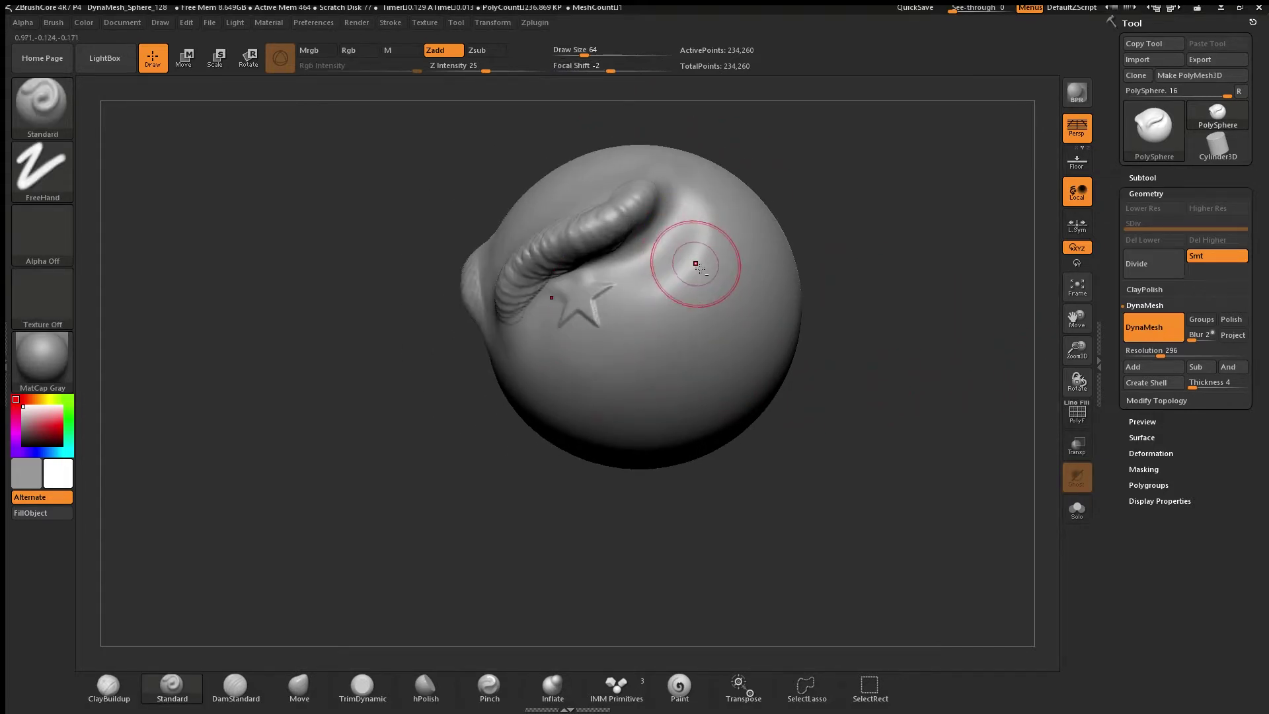
{"action": "mouse_move", "coordinate": [688, 261]}
{"action": "left_mouse_down"}
{"action": "mouse_move", "coordinate": [691, 317]}
{"action": "mouse_move", "coordinate": [721, 377]}
{"action": "left_mouse_up"}
{"action": "left_click_drag", "start_coordinate": [796, 392], "coordinate": [815, 399]}
{"action": "key", "text": "shift"}
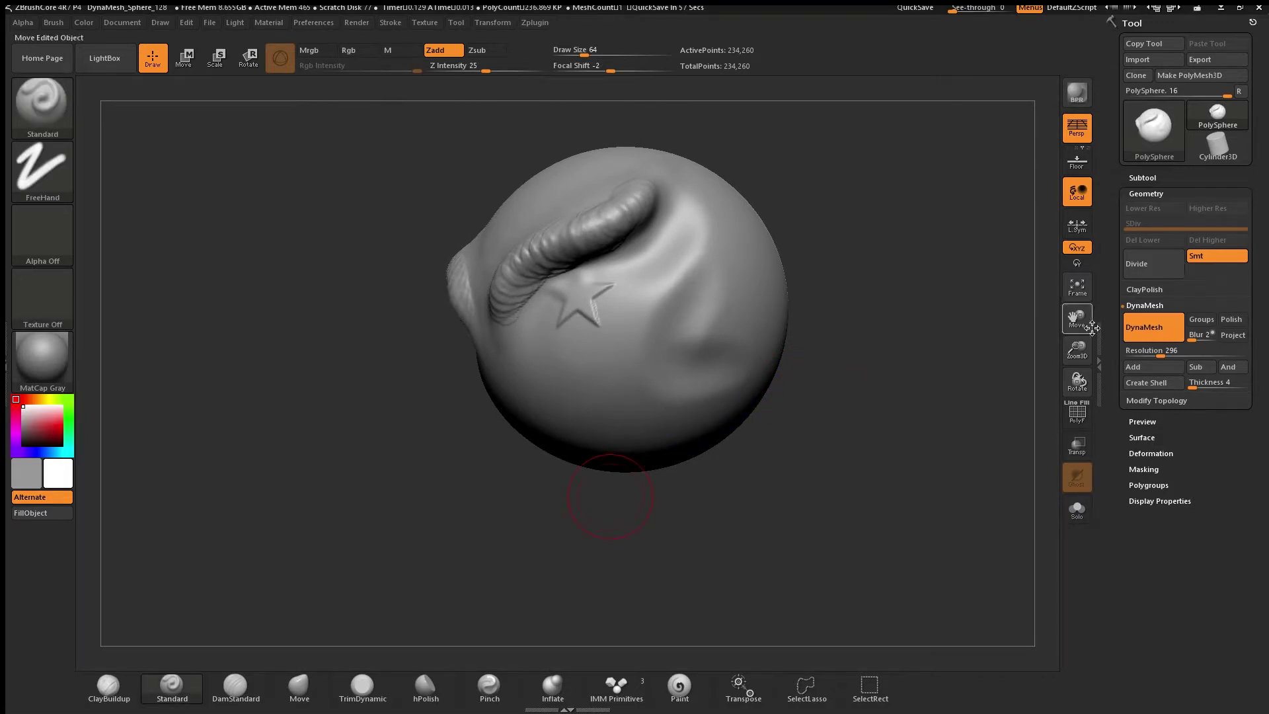
Try a vertical FreeHand ridge on the back part of the head and undo it
{"action": "left_click_drag", "start_coordinate": [1077, 318], "coordinate": [958, 399]}
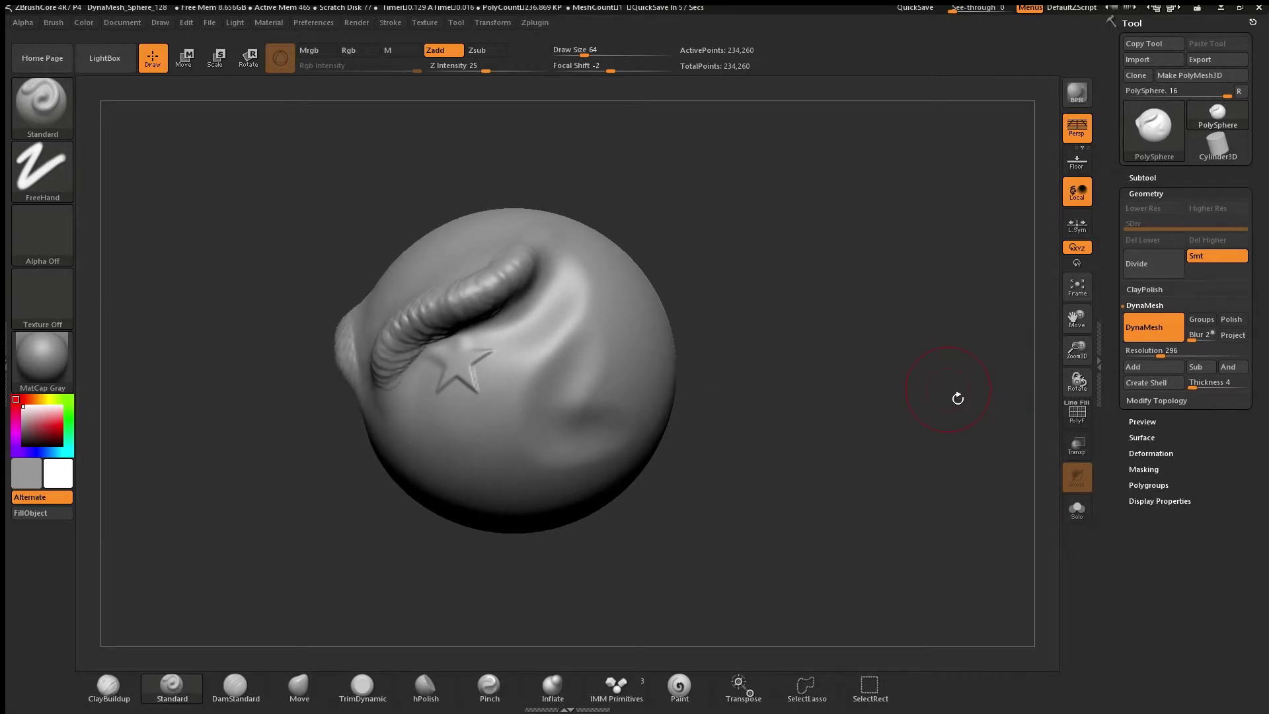
{"action": "left_click_drag", "start_coordinate": [955, 396], "coordinate": [969, 425]}
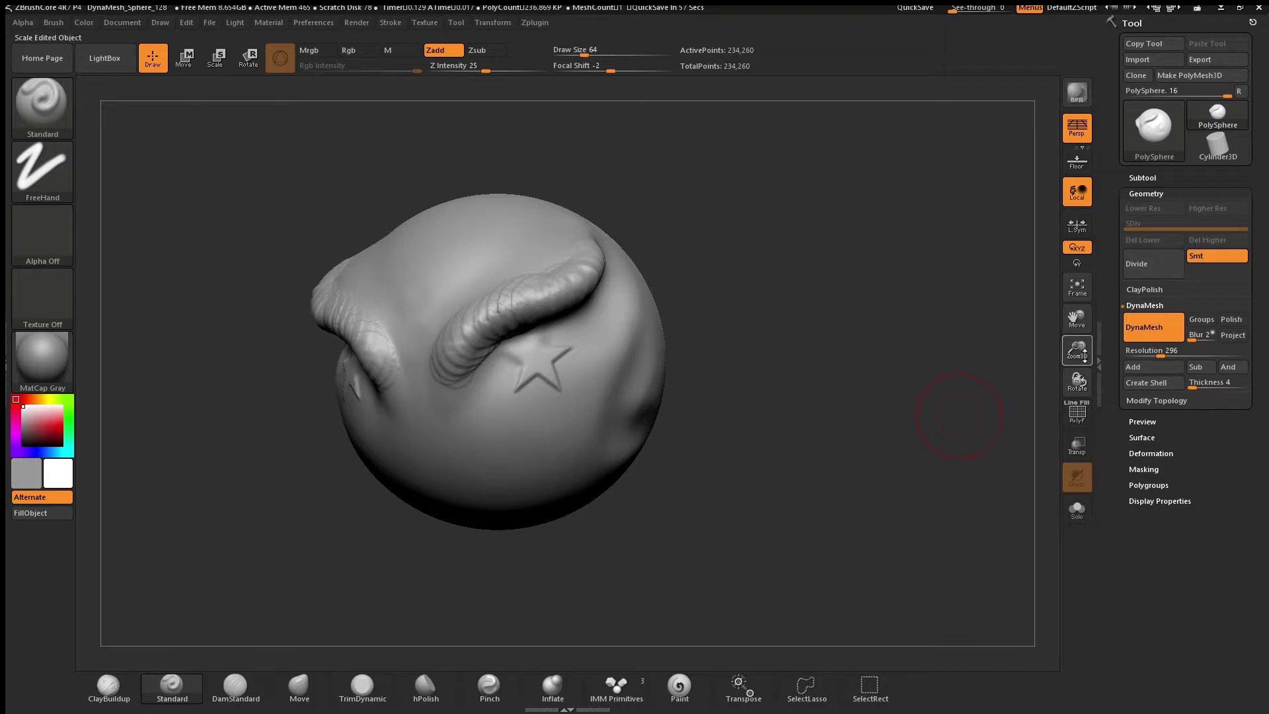
{"action": "left_click_drag", "start_coordinate": [1077, 349], "coordinate": [541, 363]}
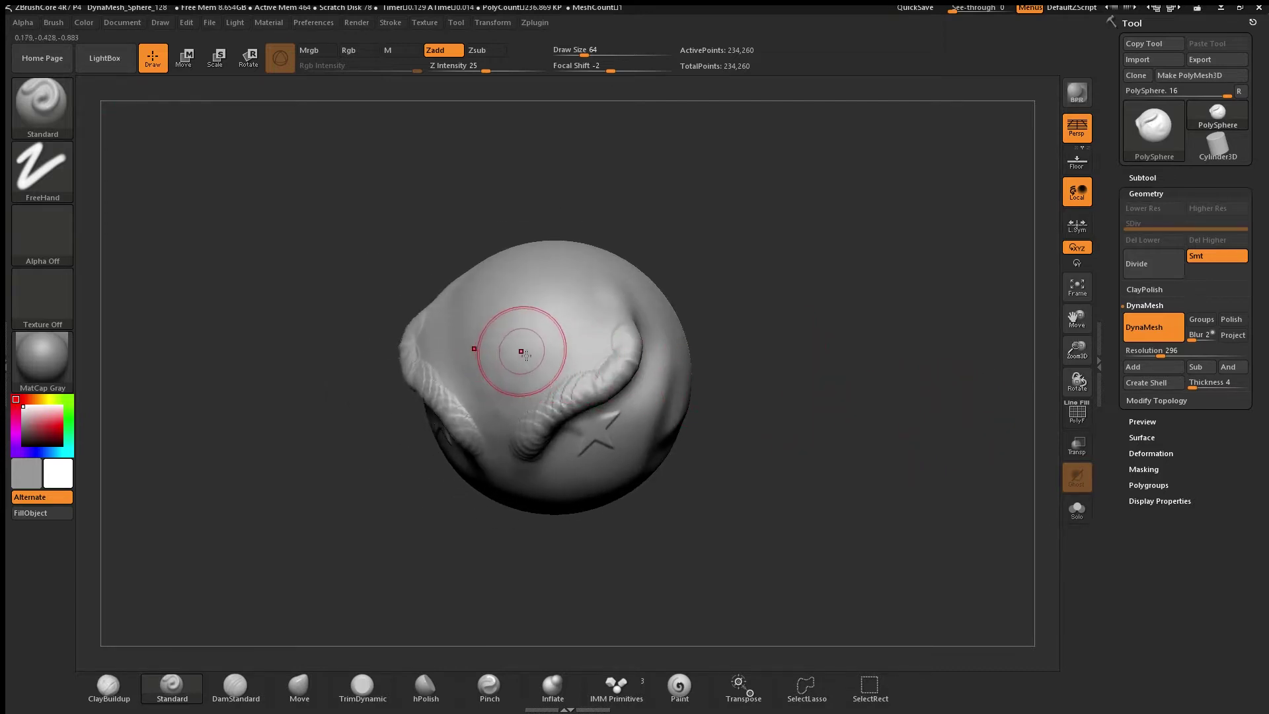
{"action": "mouse_move", "coordinate": [710, 263]}
{"action": "left_mouse_down"}
{"action": "mouse_move", "coordinate": [683, 300]}
{"action": "mouse_move", "coordinate": [720, 431]}
{"action": "mouse_move", "coordinate": [955, 396]}
{"action": "mouse_move", "coordinate": [1007, 315]}
{"action": "mouse_move", "coordinate": [978, 343]}
{"action": "left_mouse_up"}
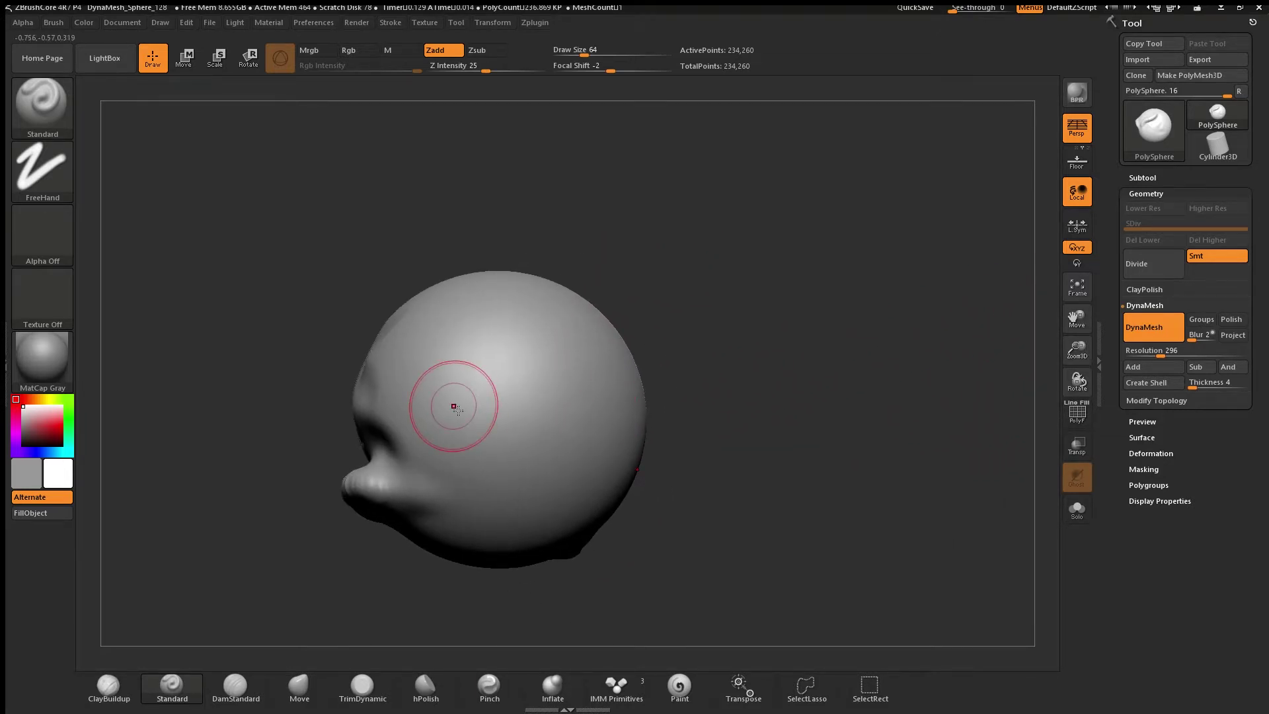
{"action": "mouse_move", "coordinate": [507, 315]}
{"action": "left_mouse_down"}
{"action": "mouse_move", "coordinate": [548, 405]}
{"action": "mouse_move", "coordinate": [534, 353]}
{"action": "mouse_move", "coordinate": [556, 433]}
{"action": "left_mouse_up"}
{"action": "left_click_drag", "start_coordinate": [754, 395], "coordinate": [720, 394]}
{"action": "key", "text": "ctrl+z"}
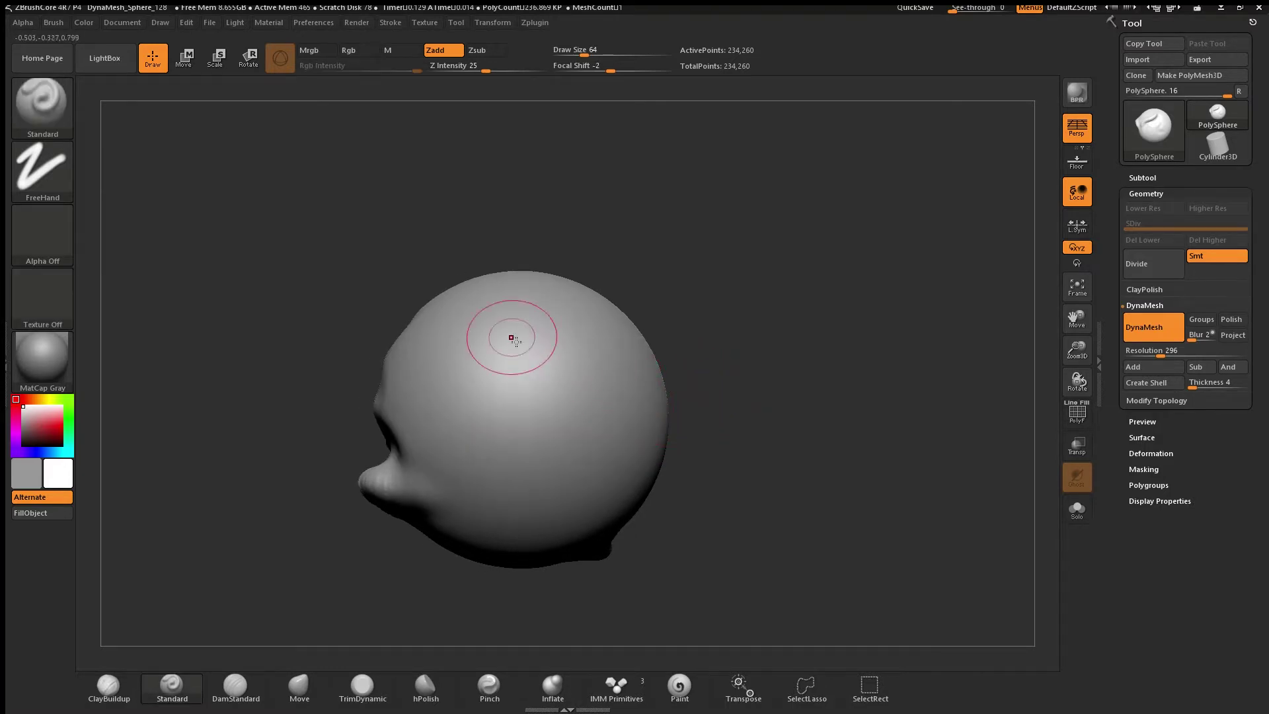
Sculpt four parallel vertical ridges around the back of the head with FreeHand strokes
{"action": "left_click_drag", "start_coordinate": [510, 320], "coordinate": [536, 447]}
{"action": "left_click_drag", "start_coordinate": [766, 395], "coordinate": [688, 378]}
{"action": "left_click_drag", "start_coordinate": [576, 311], "coordinate": [572, 457]}
{"action": "left_click_drag", "start_coordinate": [767, 395], "coordinate": [701, 391]}
{"action": "left_click_drag", "start_coordinate": [624, 324], "coordinate": [639, 447]}
{"action": "left_click_drag", "start_coordinate": [784, 387], "coordinate": [735, 371]}
{"action": "mouse_move", "coordinate": [690, 334]}
{"action": "left_mouse_down"}
{"action": "mouse_move", "coordinate": [694, 443]}
{"action": "mouse_move", "coordinate": [691, 328]}
{"action": "left_mouse_up"}
{"action": "left_click_drag", "start_coordinate": [691, 328], "coordinate": [697, 457]}
{"action": "mouse_move", "coordinate": [780, 393]}
{"action": "left_mouse_down"}
{"action": "mouse_move", "coordinate": [886, 390]}
{"action": "mouse_move", "coordinate": [1058, 336]}
{"action": "left_mouse_up"}
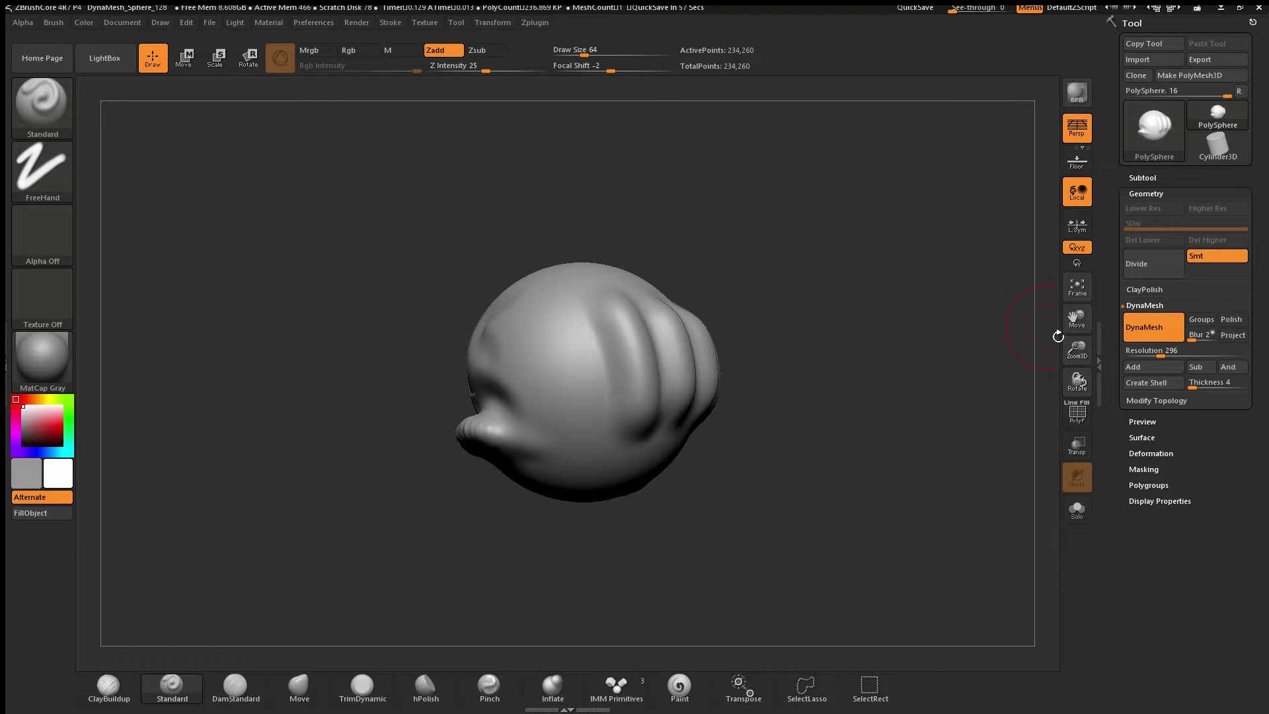
Inspect the back ridges and the side of the head from several angles, and open the choice of stroke types
{"action": "mouse_move", "coordinate": [1059, 337]}
{"action": "left_mouse_down"}
{"action": "mouse_move", "coordinate": [1051, 322]}
{"action": "mouse_move", "coordinate": [998, 336]}
{"action": "left_mouse_up"}
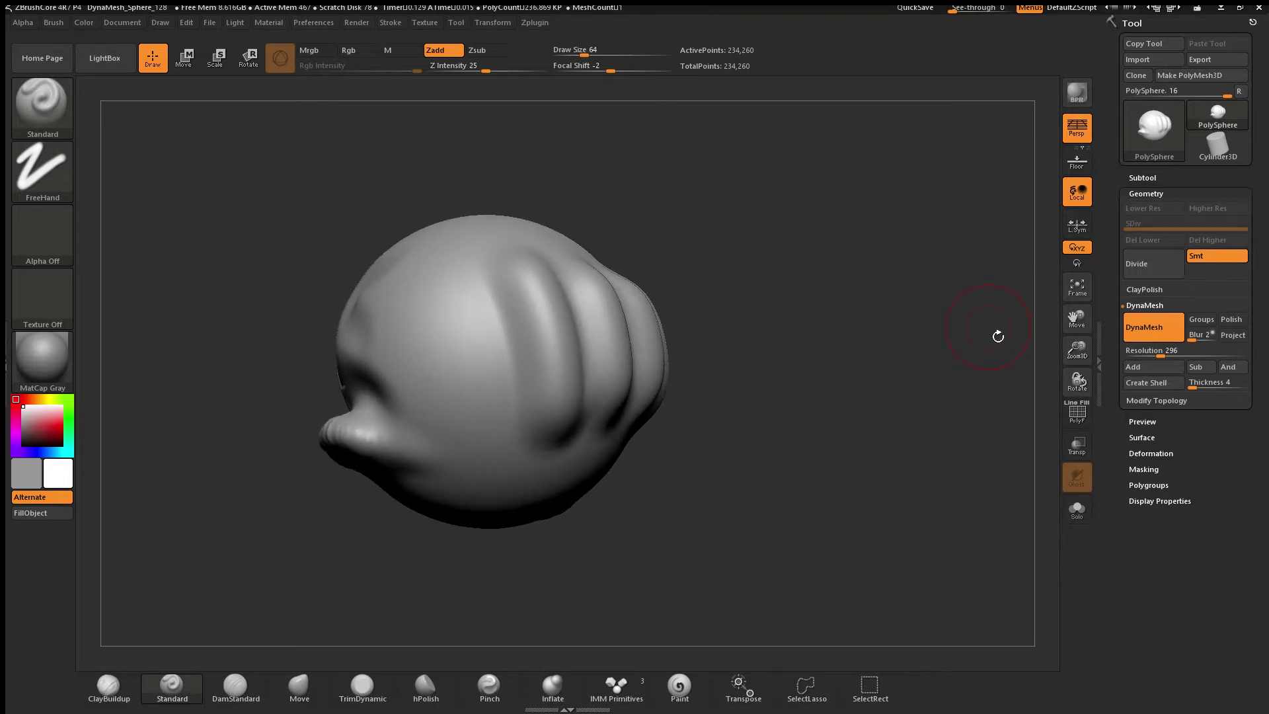
{"action": "left_click_drag", "start_coordinate": [877, 330], "coordinate": [741, 444]}
{"action": "left_click_drag", "start_coordinate": [1091, 343], "coordinate": [1049, 354]}
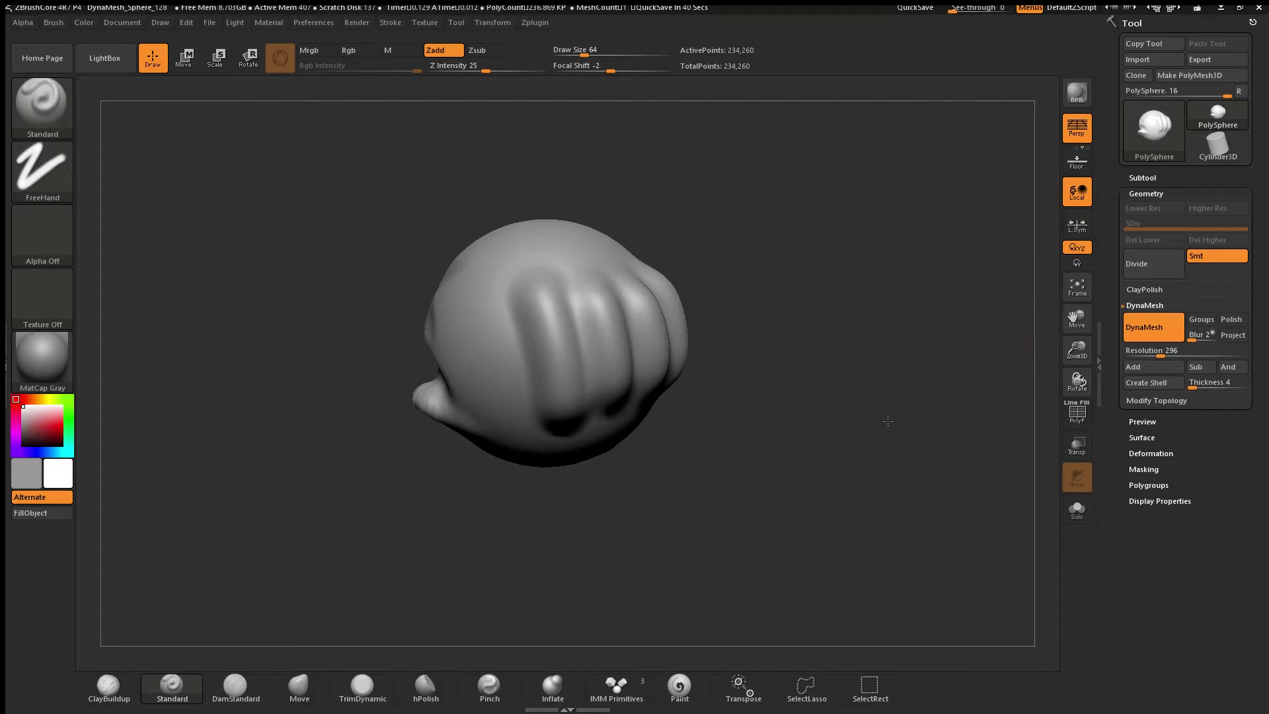
{"action": "mouse_move", "coordinate": [855, 418]}
{"action": "left_mouse_down"}
{"action": "mouse_move", "coordinate": [708, 362]}
{"action": "mouse_move", "coordinate": [717, 417]}
{"action": "left_mouse_up"}
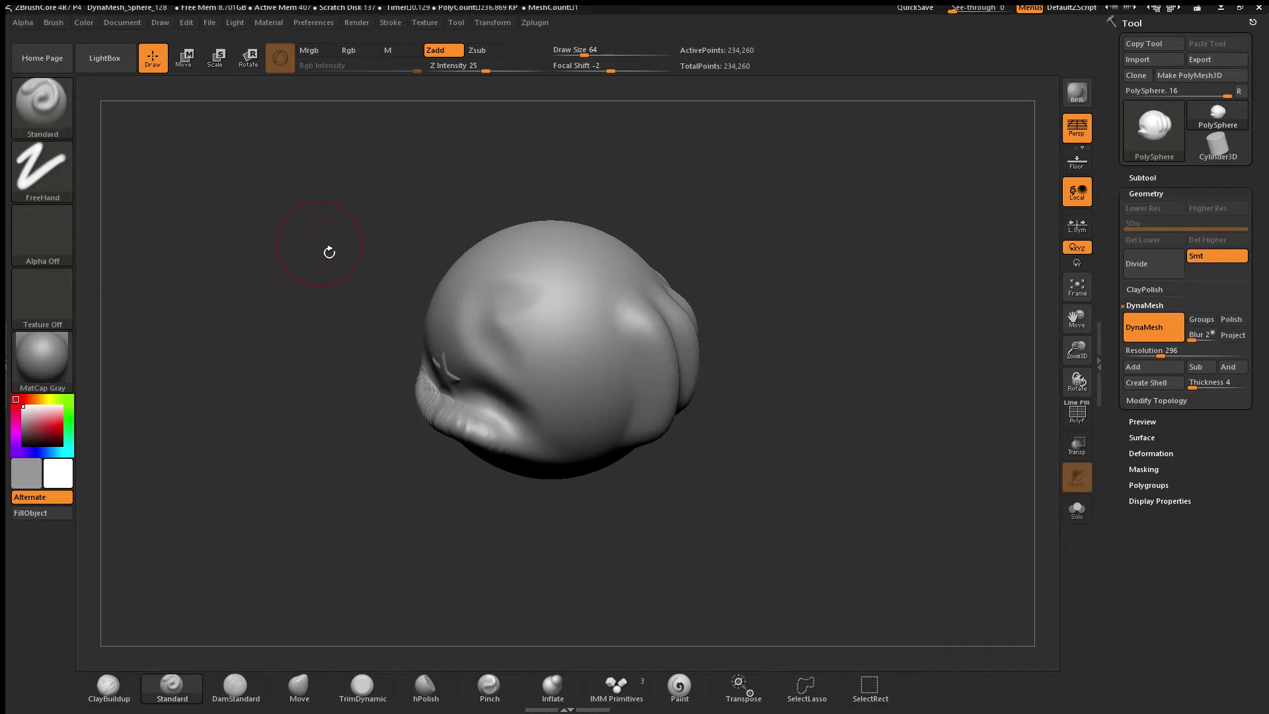
{"action": "left_click", "coordinate": [53, 179]}
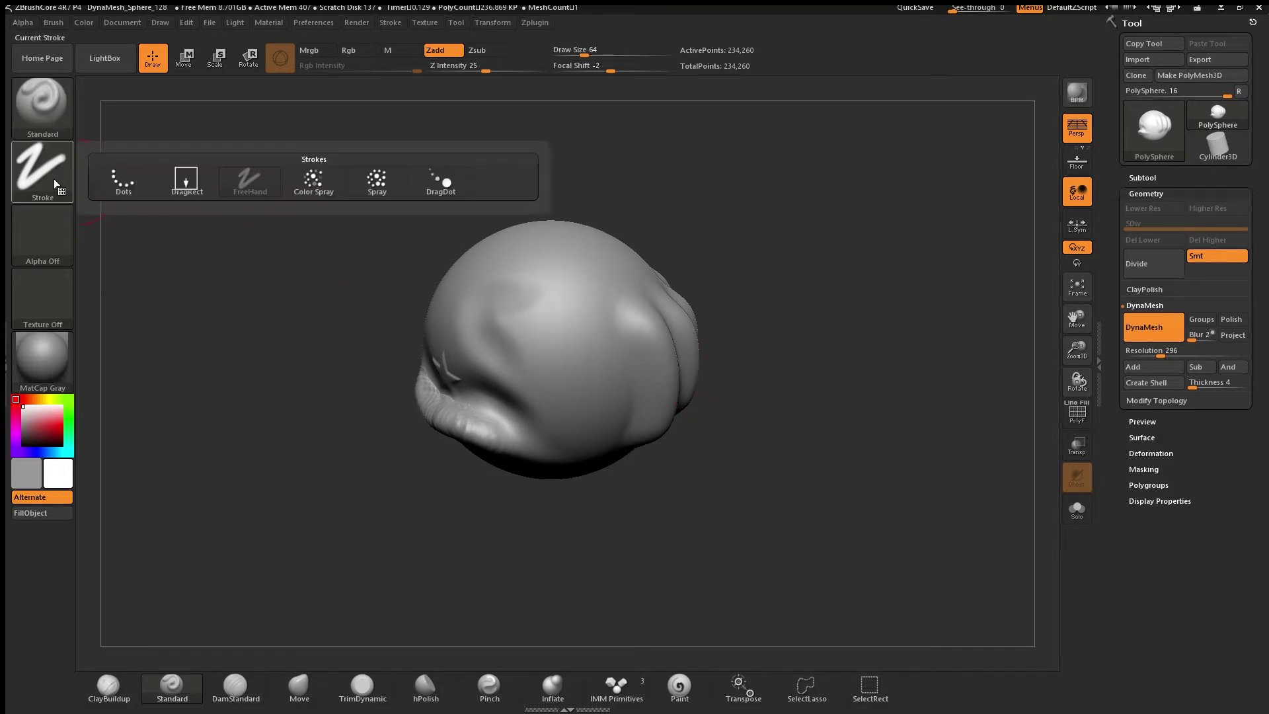
Set the Standard brush to the DragDot stroke with Alpha 05
{"action": "left_click", "coordinate": [444, 182]}
{"action": "left_click", "coordinate": [42, 235]}
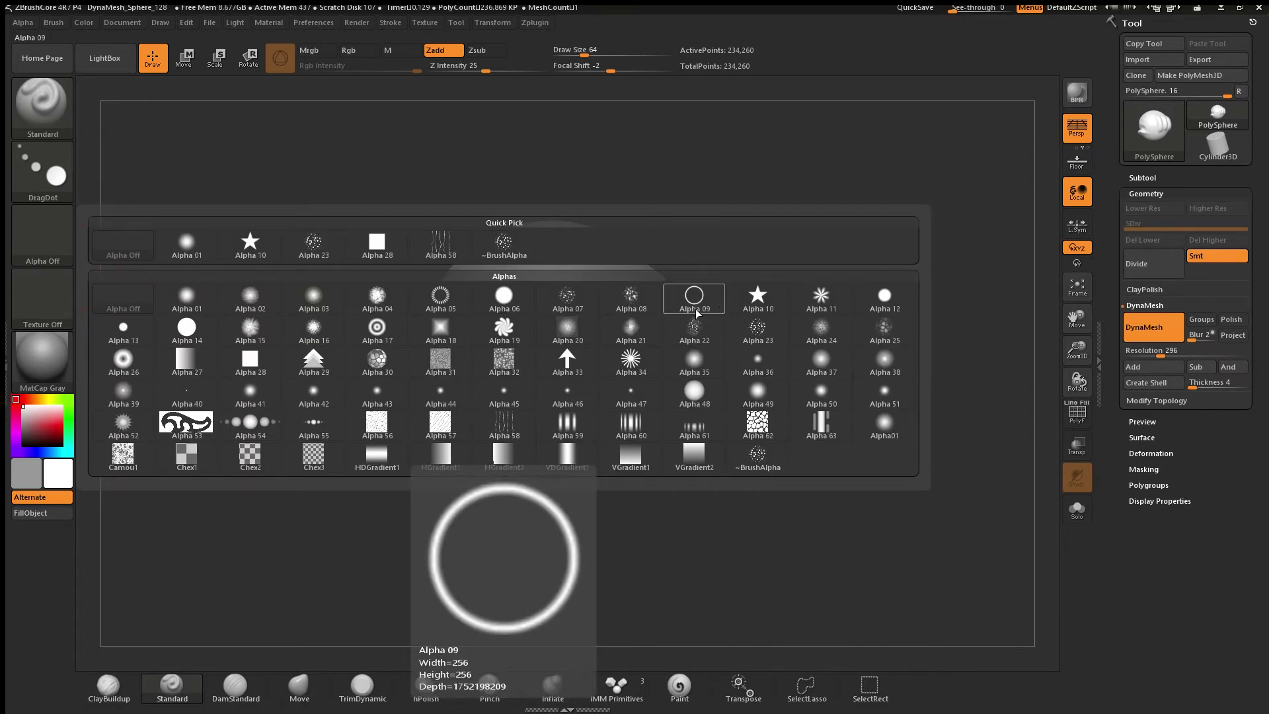
{"action": "left_click", "coordinate": [446, 304]}
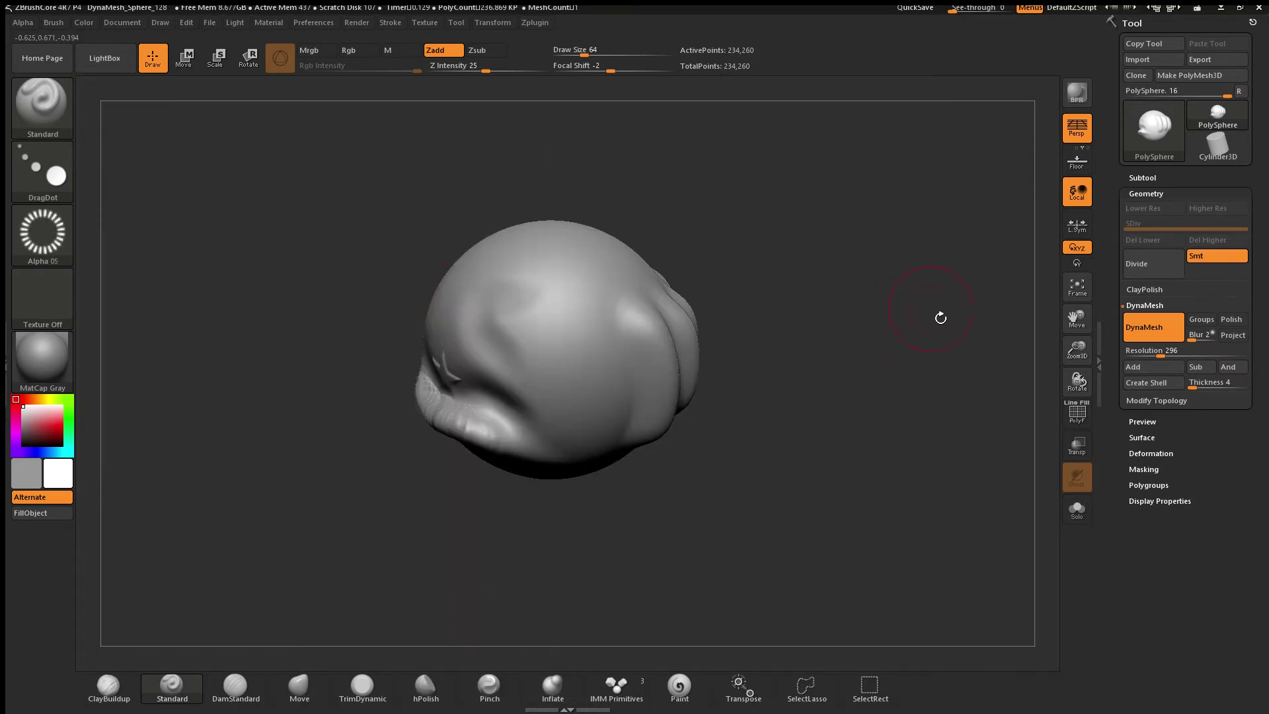
Remesh the head at a DynaMesh resolution of 416 and lightly smooth the star above the brow ridge
{"action": "left_click_drag", "start_coordinate": [1160, 351], "coordinate": [1174, 350]}
{"action": "left_click_drag", "start_coordinate": [855, 370], "coordinate": [760, 527], "text": "ctrl"}
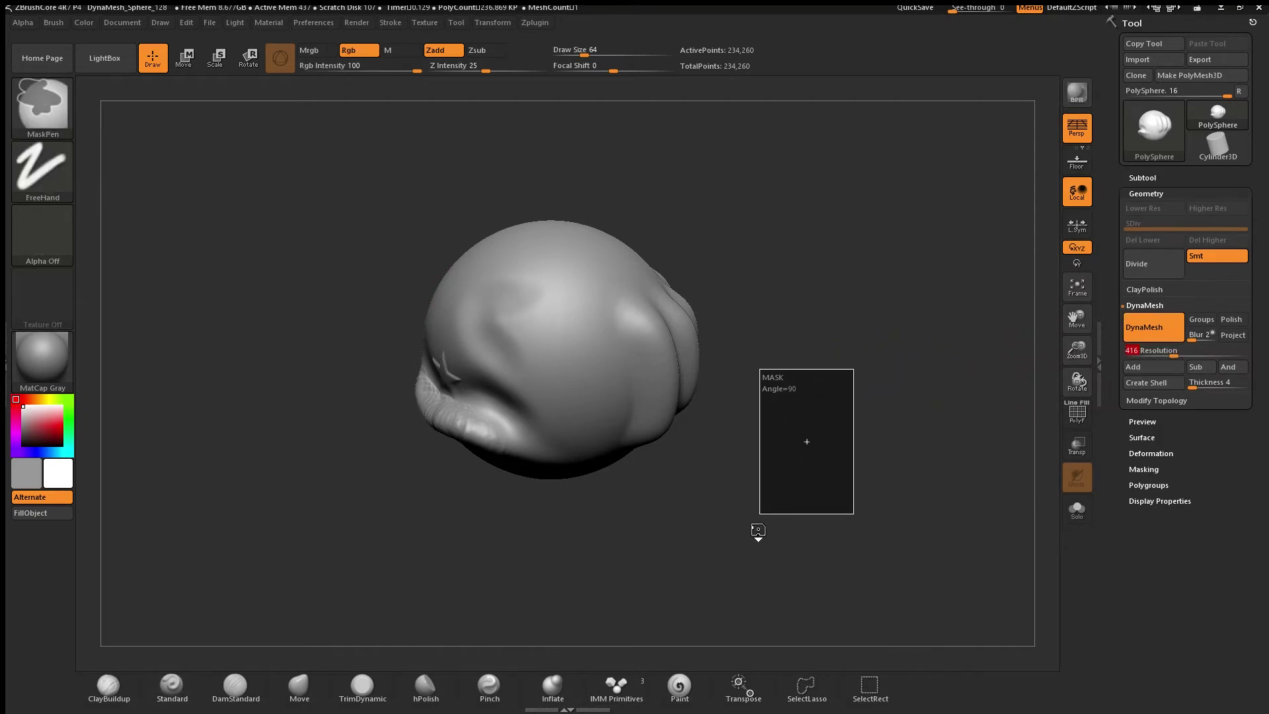
{"action": "left_click_drag", "start_coordinate": [1077, 350], "coordinate": [1077, 318]}
{"action": "left_click_drag", "start_coordinate": [886, 409], "coordinate": [972, 390]}
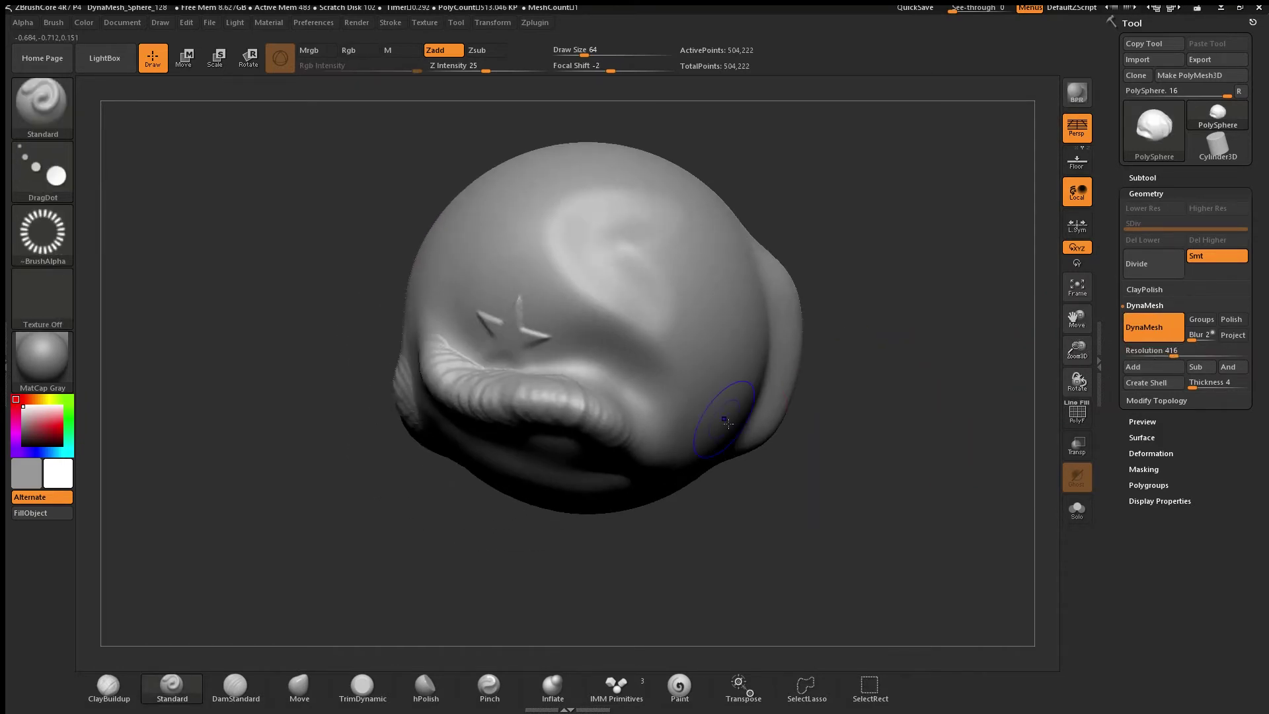
{"action": "left_click_drag", "start_coordinate": [542, 334], "coordinate": [509, 408], "text": "shift"}
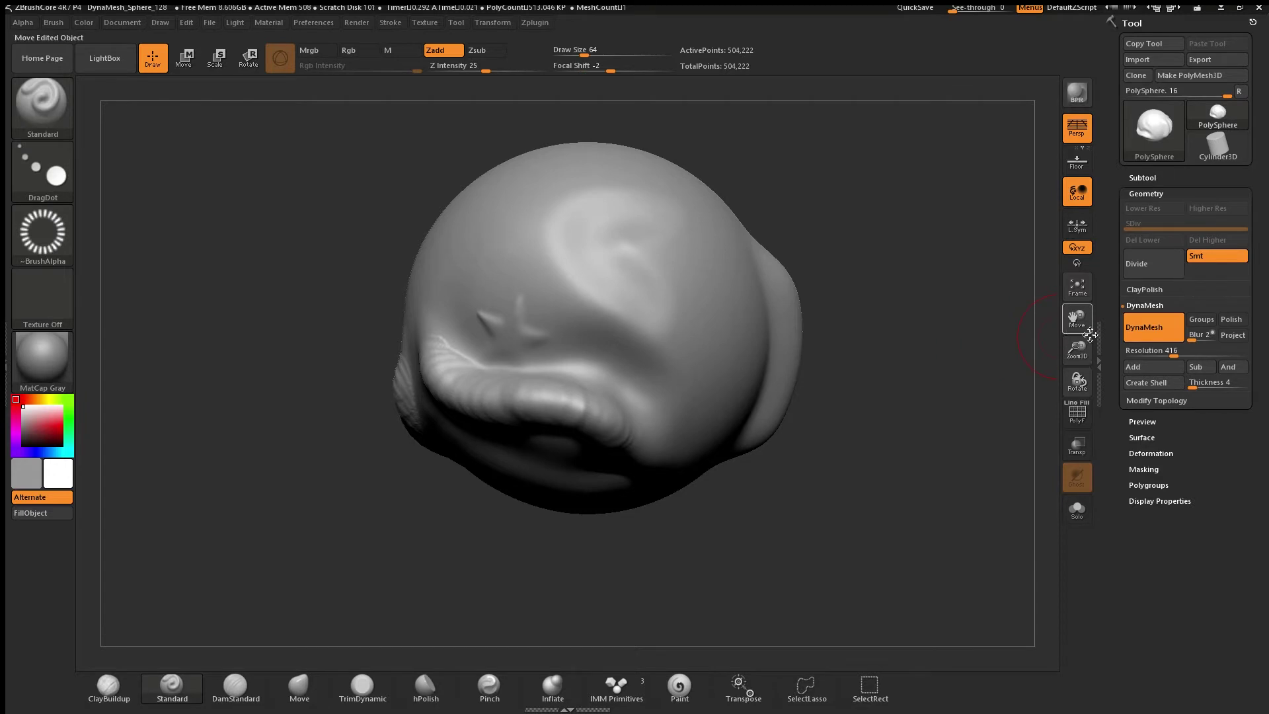
Stamp six separate Alpha 05 rings across the smooth top of the head with the DragDot stroke
{"action": "mouse_move", "coordinate": [1077, 318]}
{"action": "left_mouse_down"}
{"action": "mouse_move", "coordinate": [959, 465]}
{"action": "mouse_move", "coordinate": [825, 423]}
{"action": "left_mouse_up"}
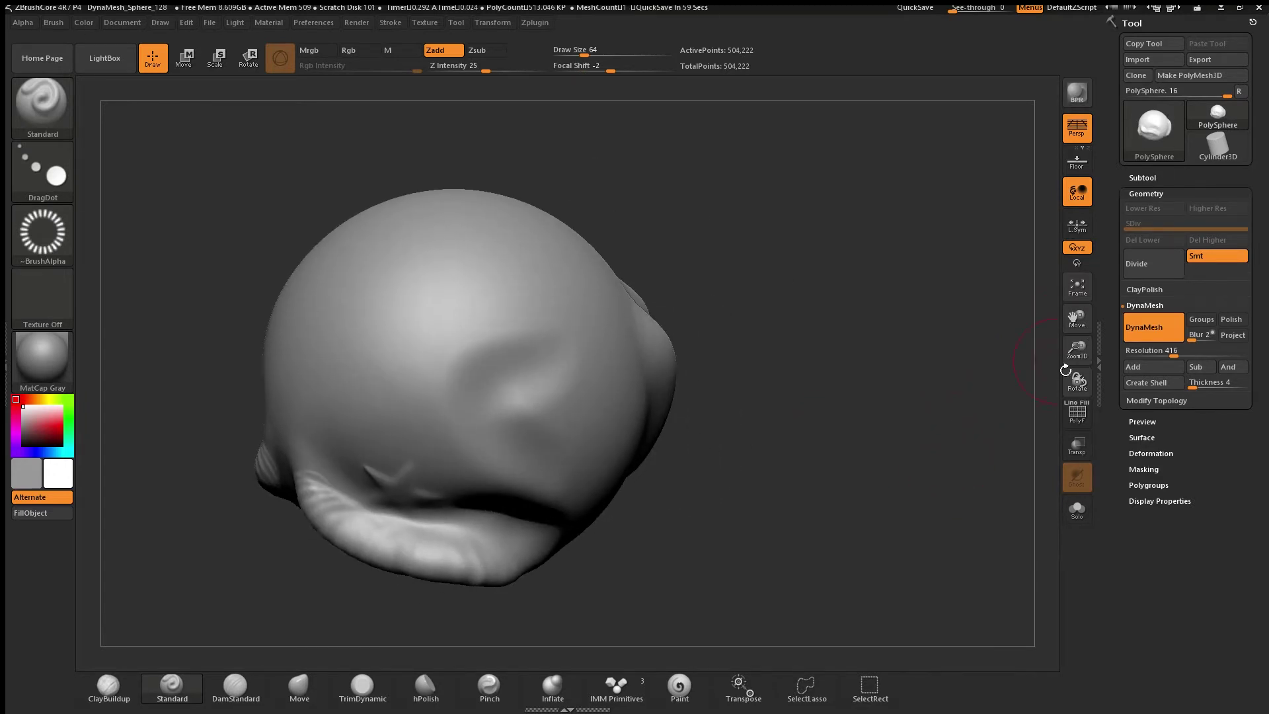
{"action": "left_click_drag", "start_coordinate": [1077, 350], "coordinate": [1077, 329]}
{"action": "left_click_drag", "start_coordinate": [1077, 320], "coordinate": [1198, 339]}
{"action": "left_click_drag", "start_coordinate": [583, 377], "coordinate": [519, 370]}
{"action": "left_click_drag", "start_coordinate": [800, 324], "coordinate": [834, 322]}
{"action": "left_click_drag", "start_coordinate": [684, 335], "coordinate": [665, 311]}
{"action": "left_click_drag", "start_coordinate": [871, 226], "coordinate": [925, 253]}
{"action": "left_click_drag", "start_coordinate": [569, 285], "coordinate": [570, 270]}
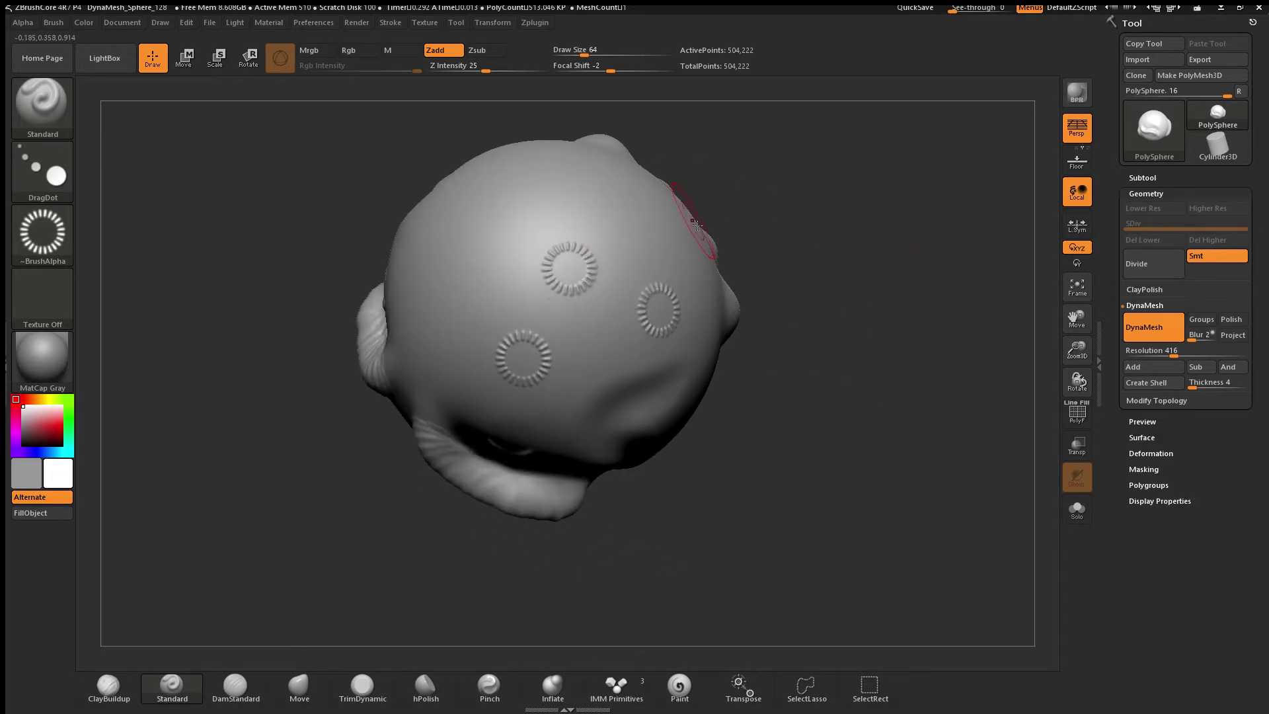
{"action": "left_click_drag", "start_coordinate": [787, 198], "coordinate": [846, 188]}
{"action": "left_click_drag", "start_coordinate": [459, 292], "coordinate": [460, 269]}
{"action": "left_click_drag", "start_coordinate": [833, 188], "coordinate": [780, 218]}
{"action": "left_click_drag", "start_coordinate": [636, 182], "coordinate": [631, 178]}
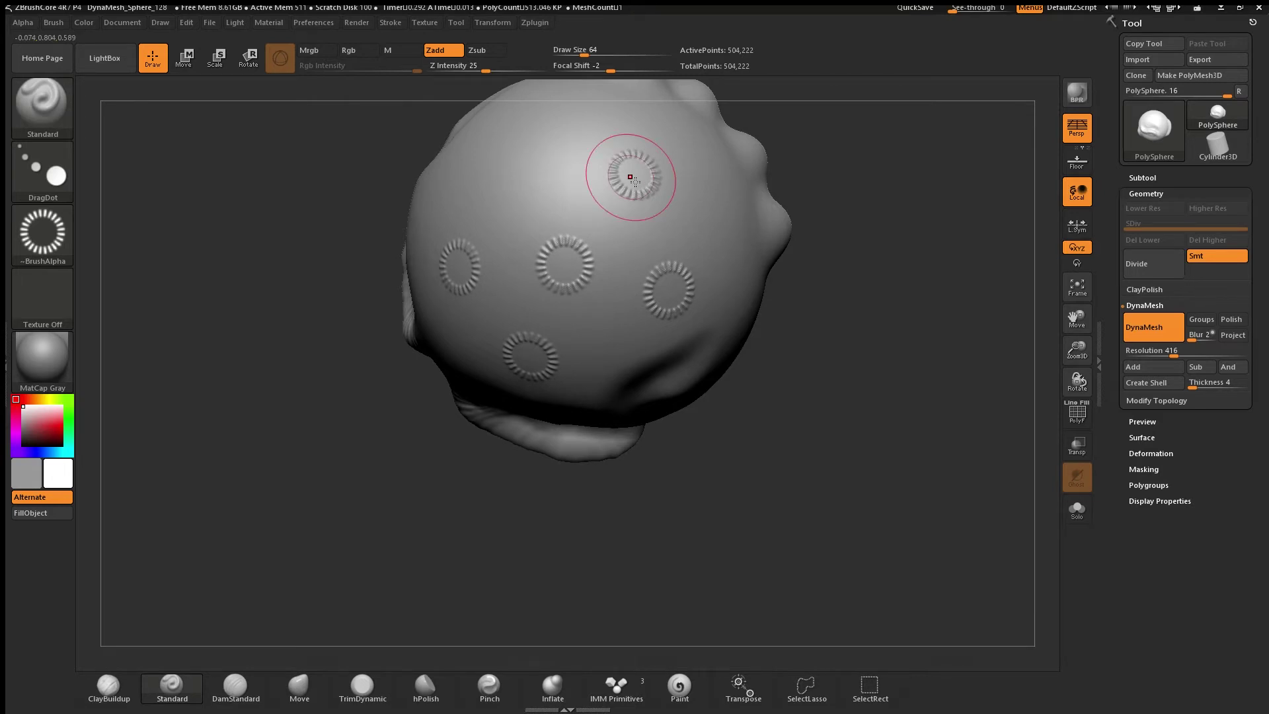
{"action": "mouse_move", "coordinate": [826, 311]}
{"action": "left_mouse_down"}
{"action": "mouse_move", "coordinate": [989, 405]}
{"action": "mouse_move", "coordinate": [694, 338]}
{"action": "left_mouse_up"}
{"action": "left_click_drag", "start_coordinate": [513, 255], "coordinate": [509, 253]}
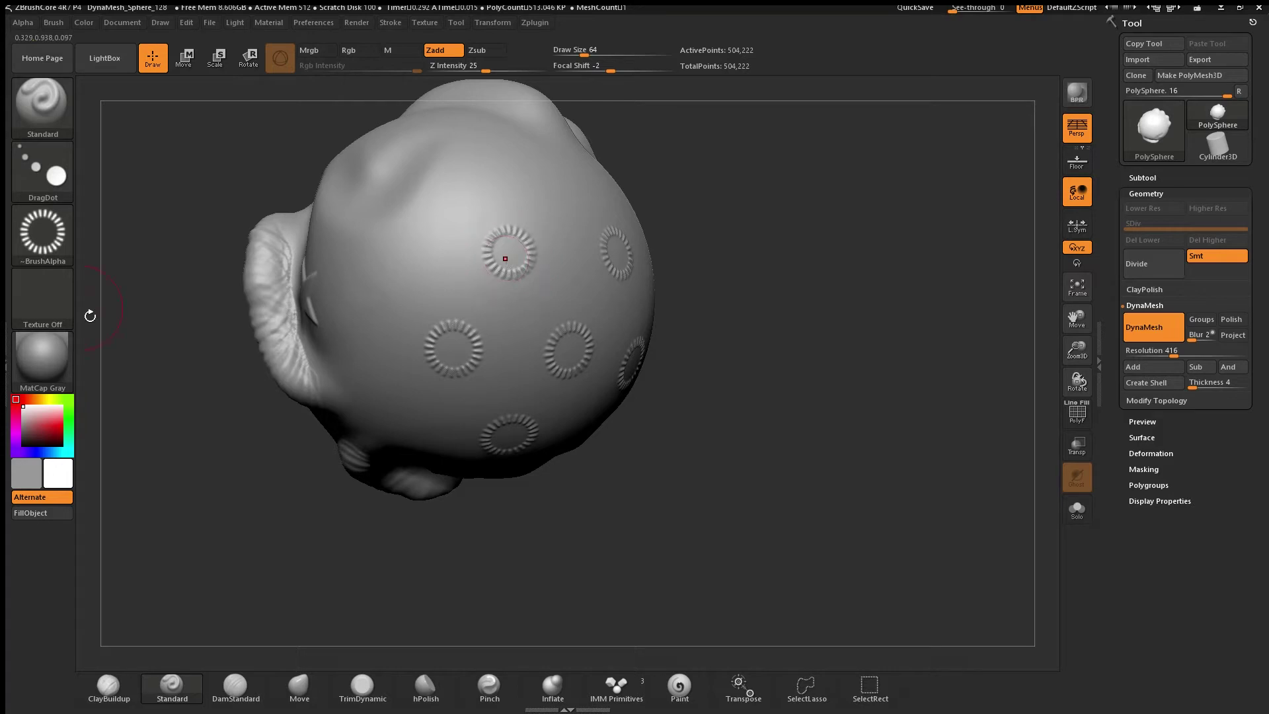
Look through the available stroke types and alphas, previewing the Alpha 22 crack pattern
{"action": "left_click", "coordinate": [50, 179]}
{"action": "left_click", "coordinate": [72, 251]}
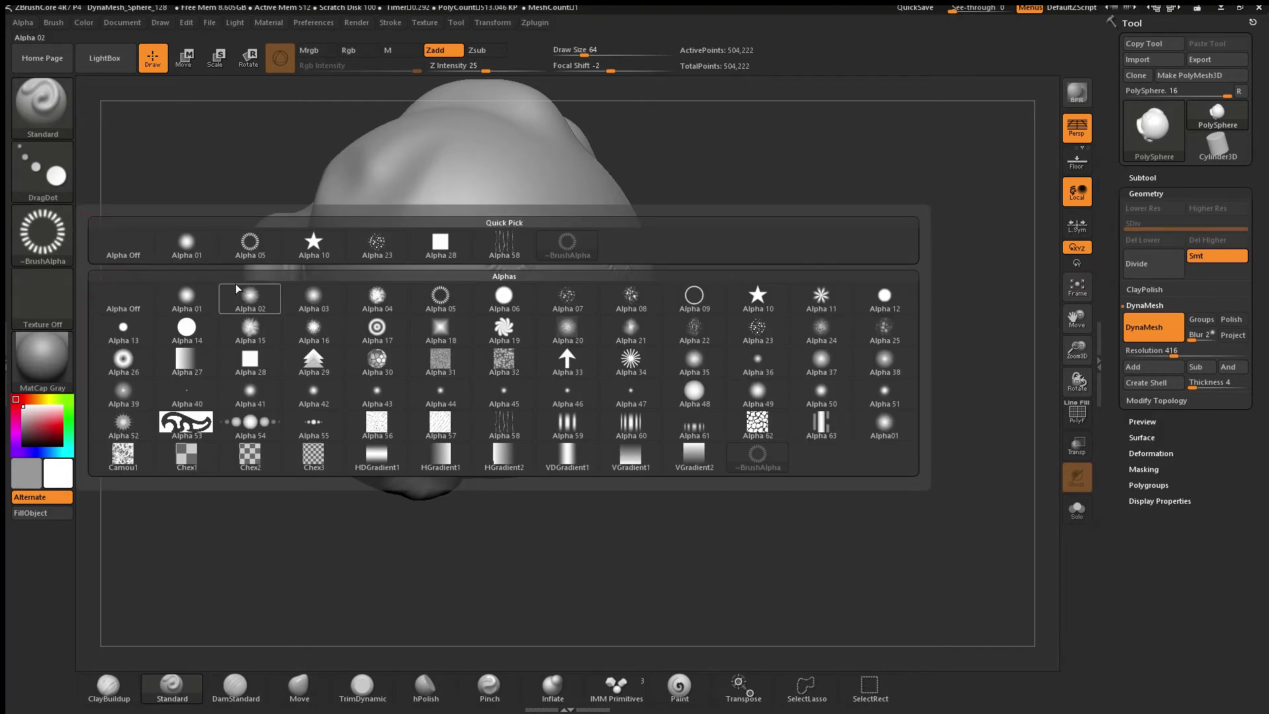
{"action": "mouse_move", "coordinate": [698, 334]}
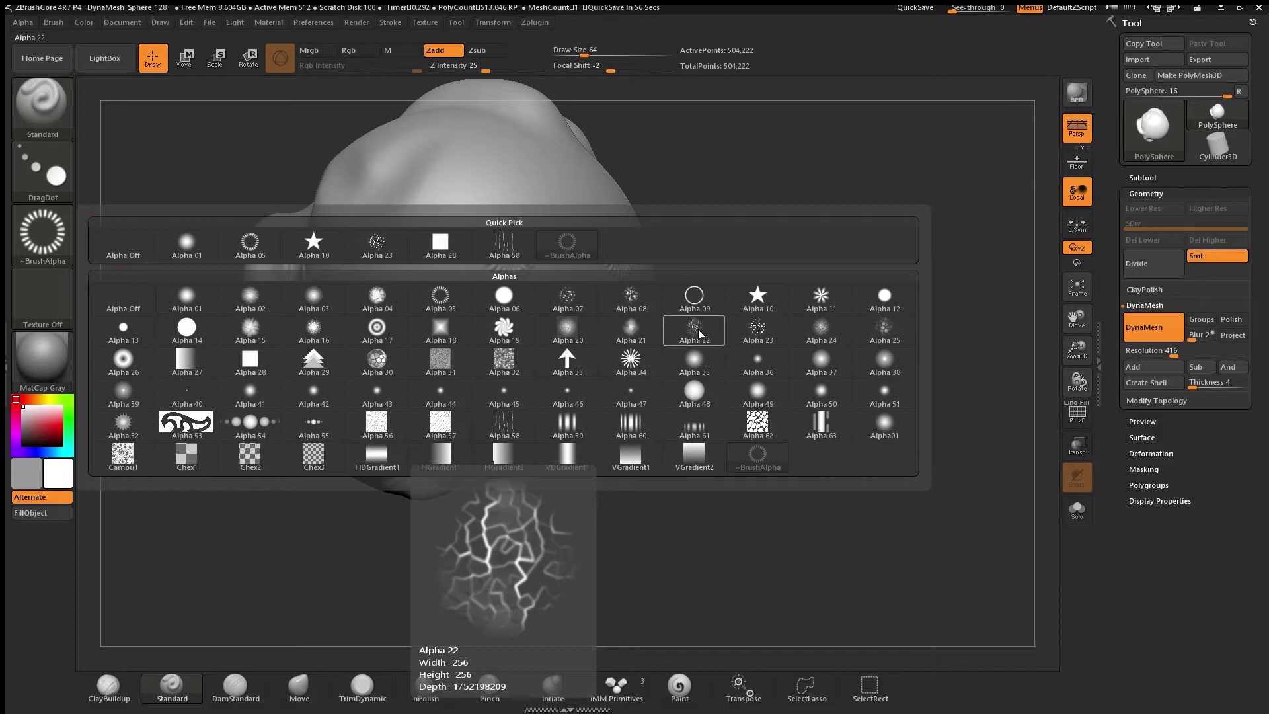
{"action": "left_click", "coordinate": [42, 297]}
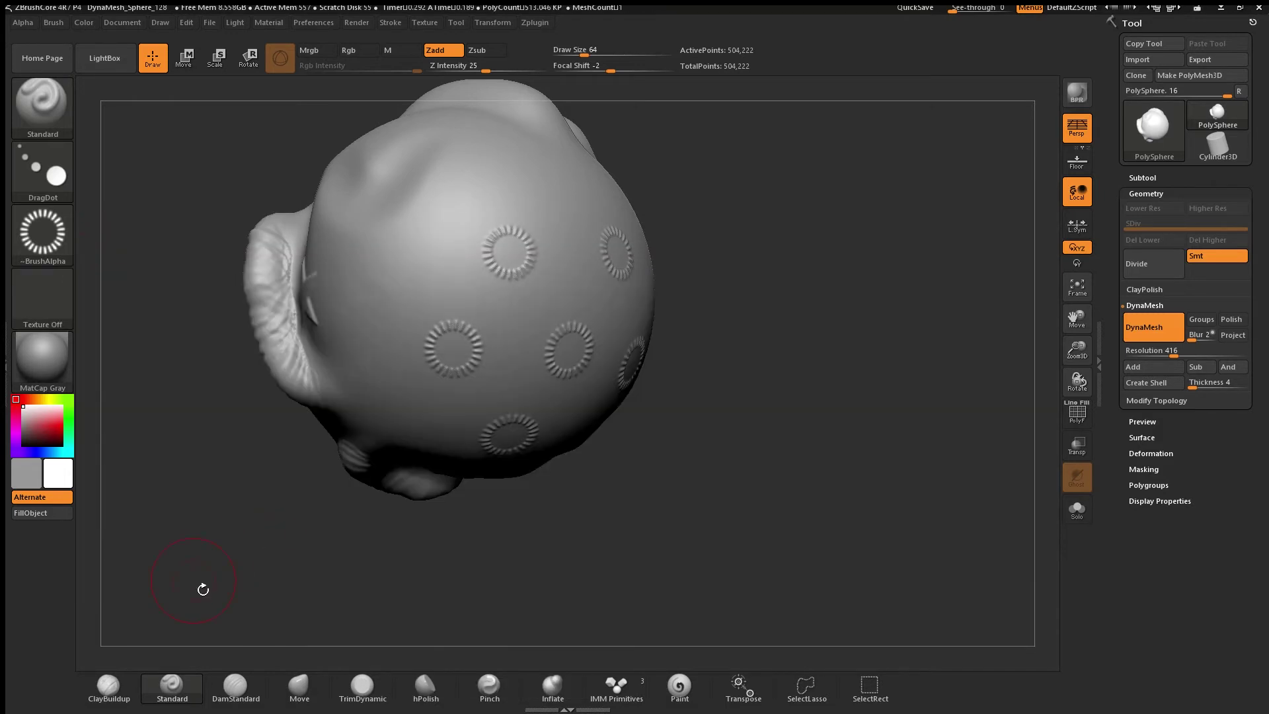
Set the Standard brush to the FreeHand stroke with no alpha, Focal Shift 0 and Draw Size 25
{"action": "left_click", "coordinate": [60, 189]}
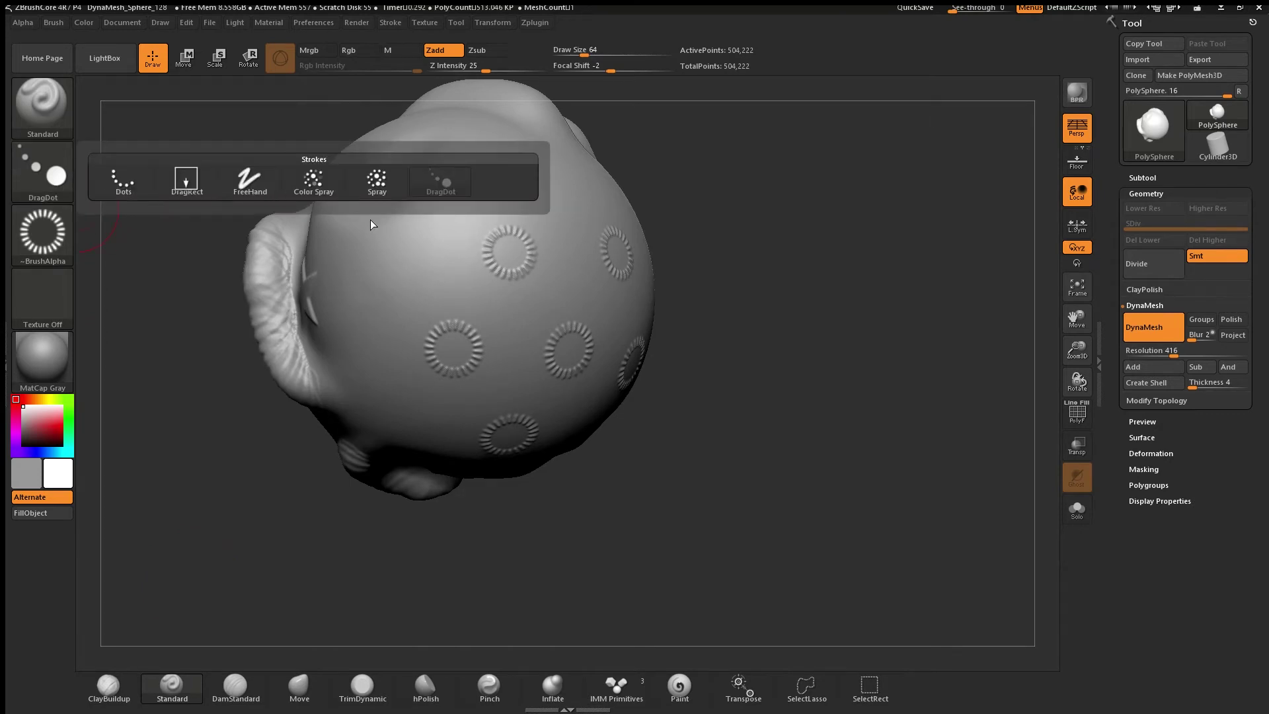
{"action": "left_click", "coordinate": [42, 175]}
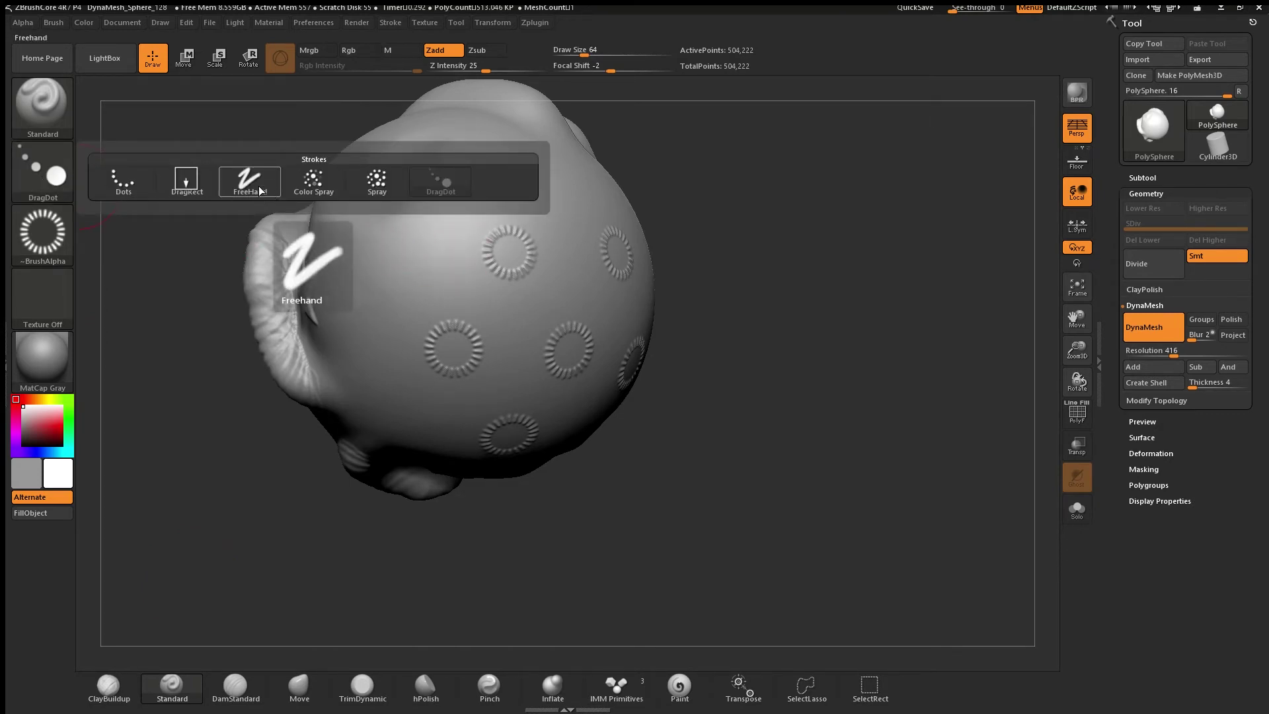
{"action": "left_click", "coordinate": [255, 190]}
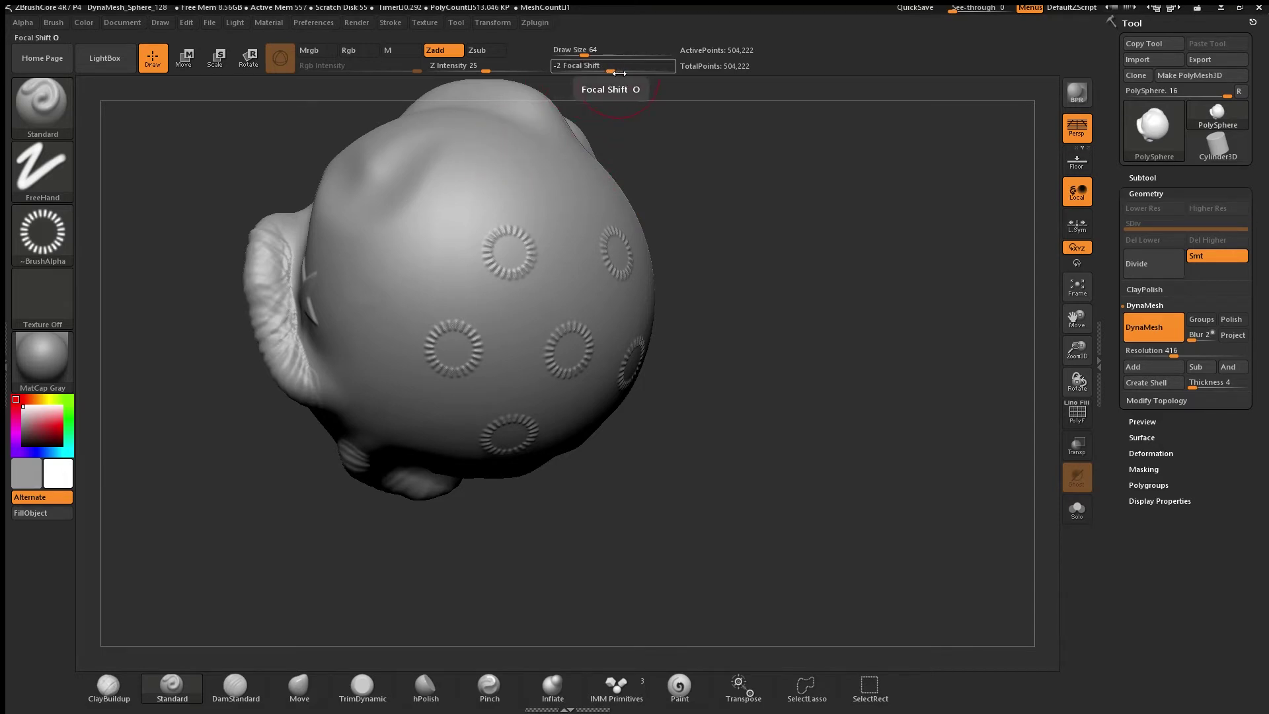
{"action": "left_click_drag", "start_coordinate": [609, 70], "coordinate": [581, 58]}
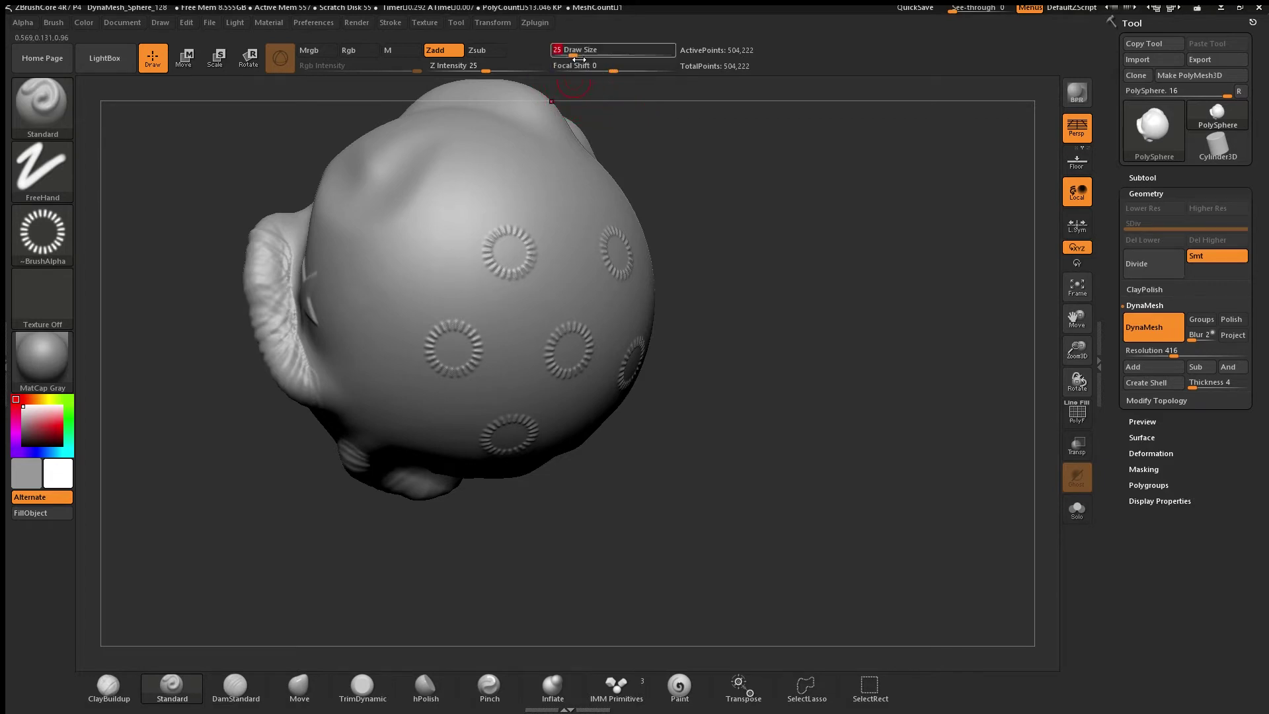
{"action": "left_click_drag", "start_coordinate": [605, 149], "coordinate": [617, 228]}
{"action": "left_click", "coordinate": [66, 178]}
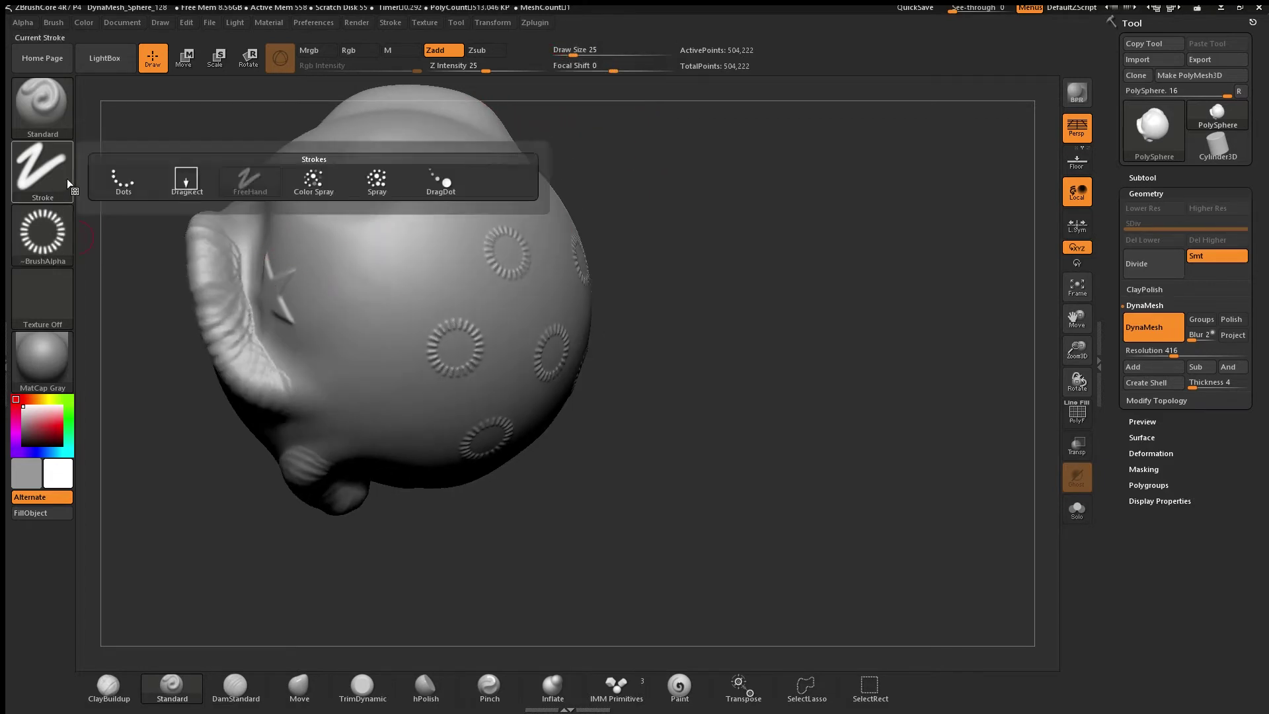
{"action": "left_click", "coordinate": [62, 235]}
{"action": "left_click", "coordinate": [146, 299]}
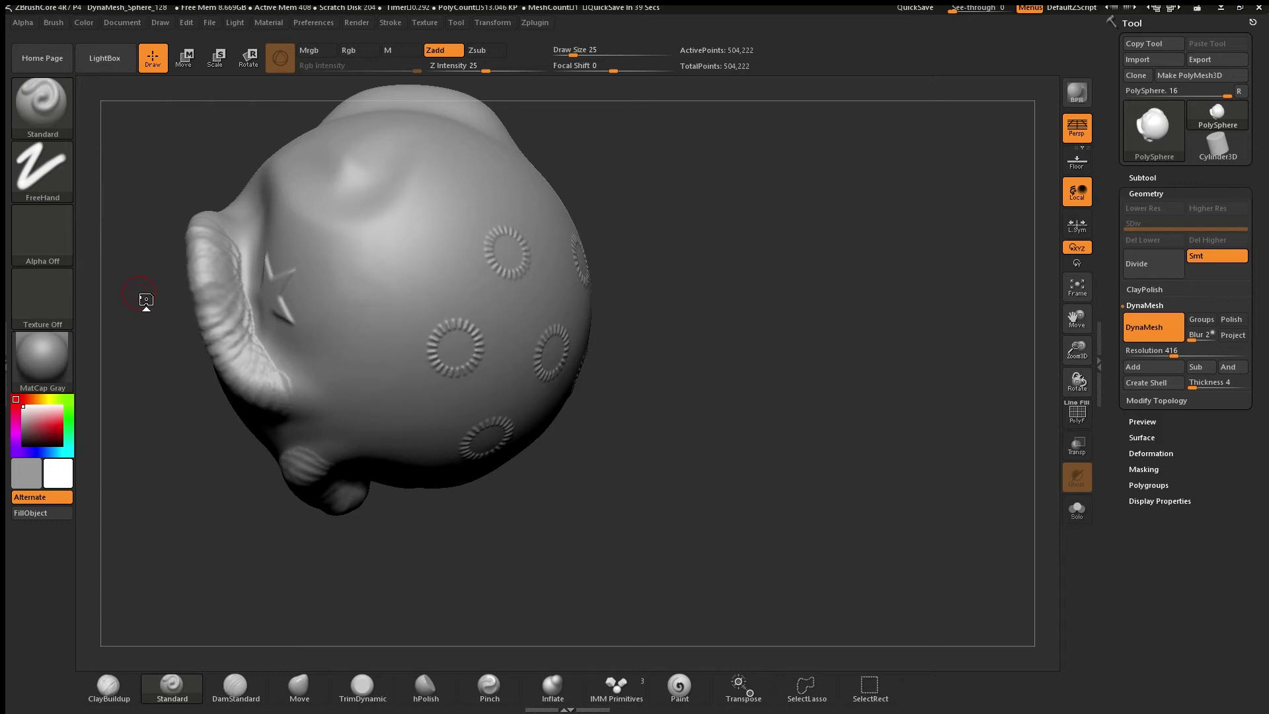
Fit the head to the view, turn it to show the brow ridge and star, and open the choice of sculpting brushes
{"action": "left_click", "coordinate": [1077, 284]}
{"action": "left_click_drag", "start_coordinate": [986, 406], "coordinate": [1057, 438]}
{"action": "left_click", "coordinate": [1077, 286]}
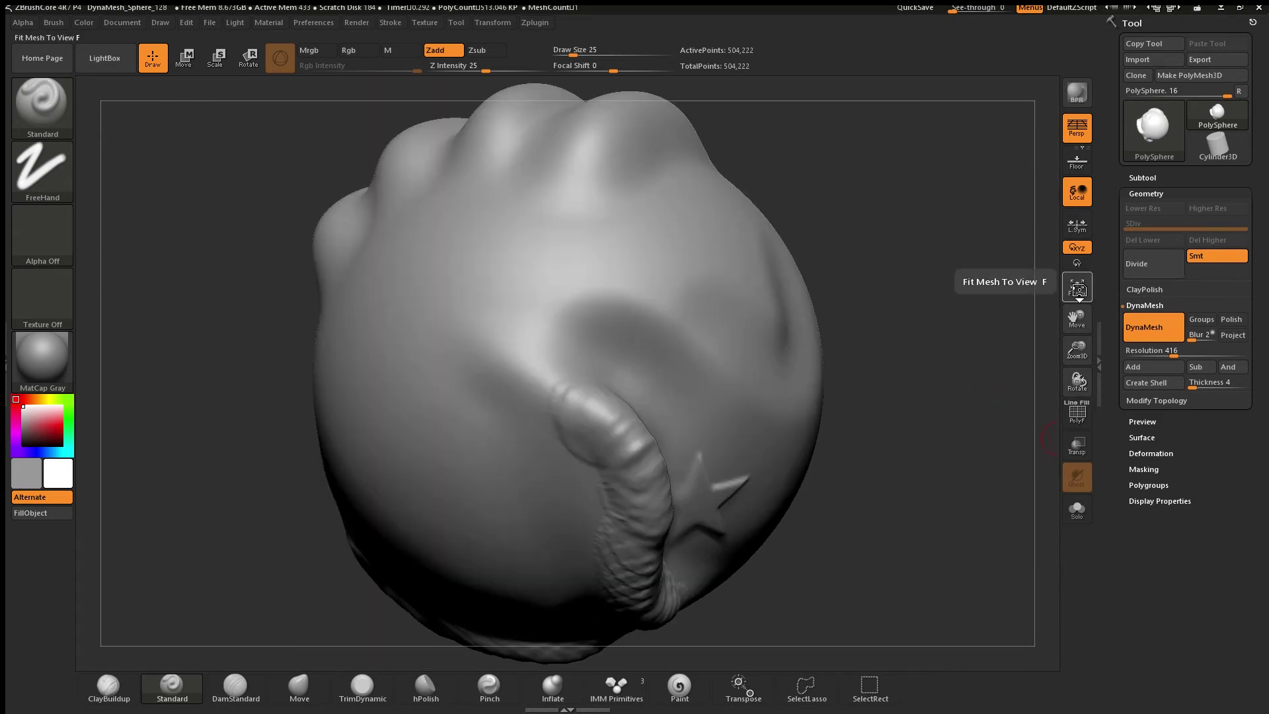
{"action": "left_click", "coordinate": [46, 107]}
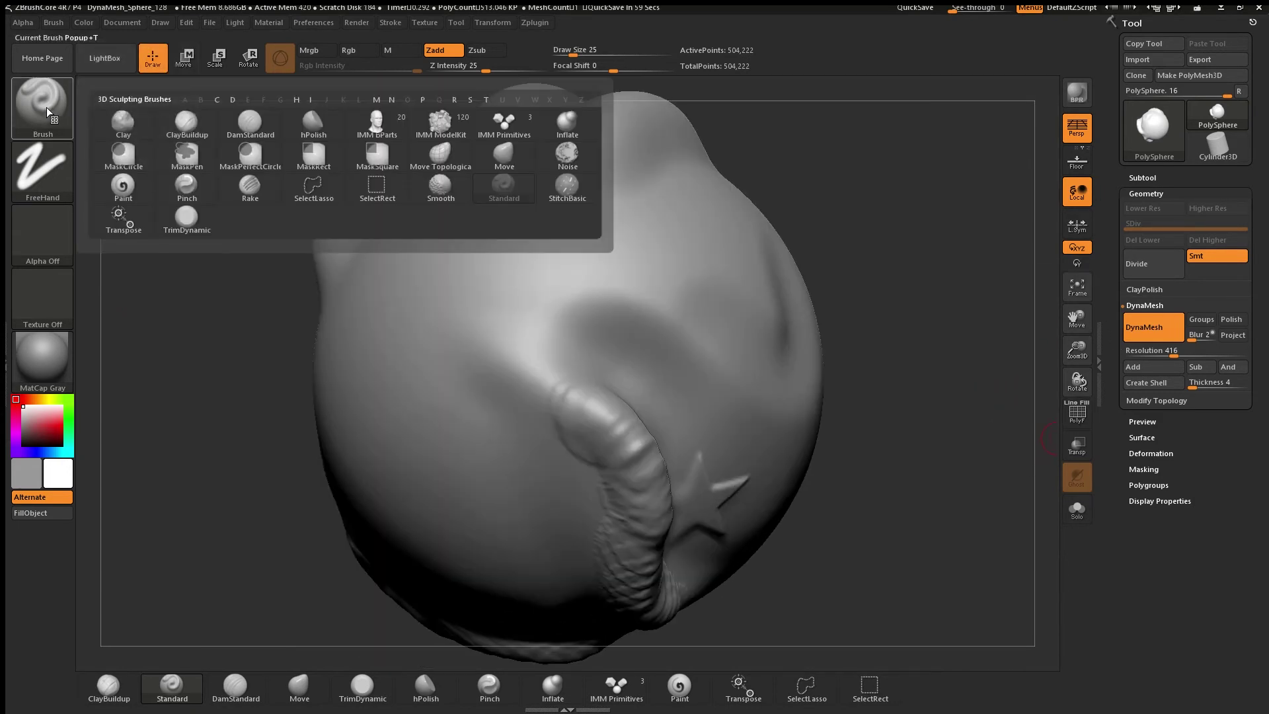